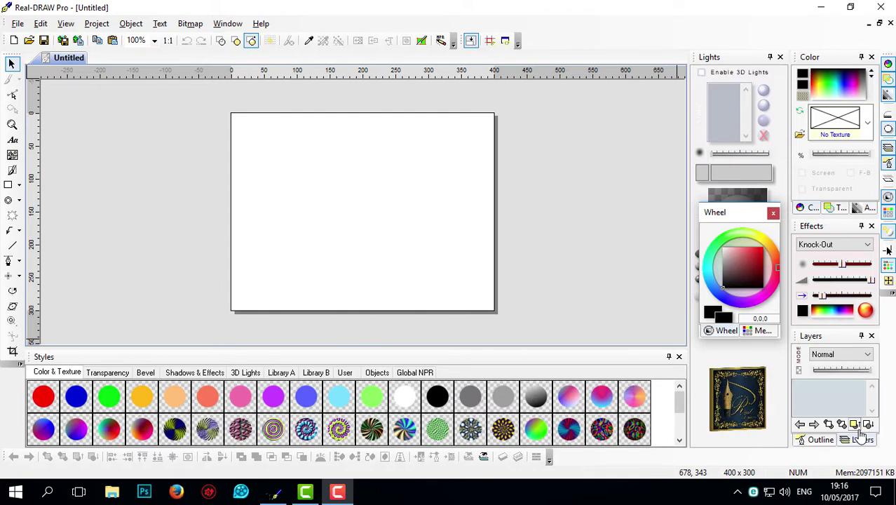
- Draw a circular elliptical frame about 355 px across and move it over the white page as the outer ring
{"action": "left_click", "coordinate": [20, 201]}
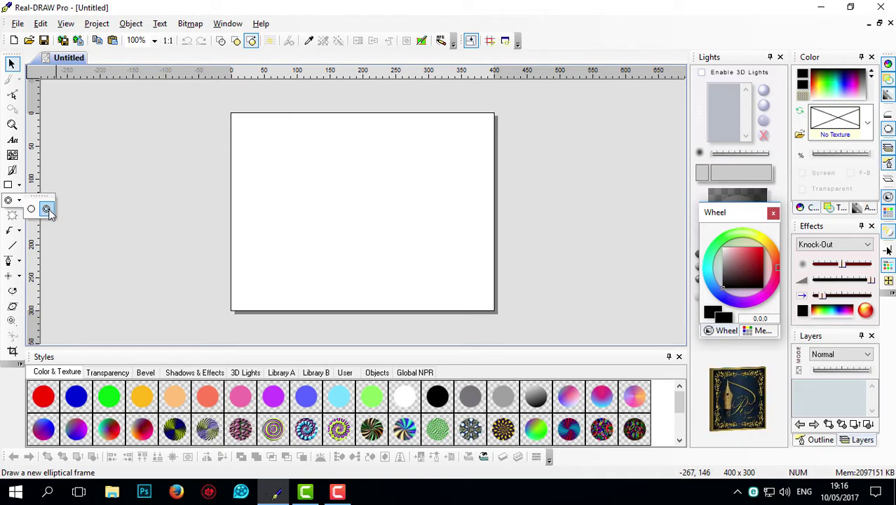
{"action": "left_click", "coordinate": [46, 209]}
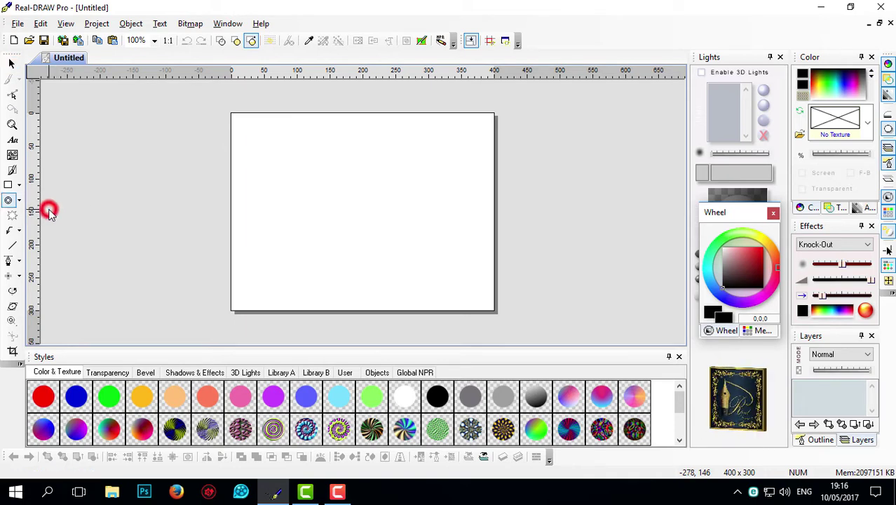
{"action": "left_click_drag", "start_coordinate": [296, 136], "coordinate": [529, 348]}
{"action": "key", "text": "shift"}
{"action": "left_click", "coordinate": [528, 348]}
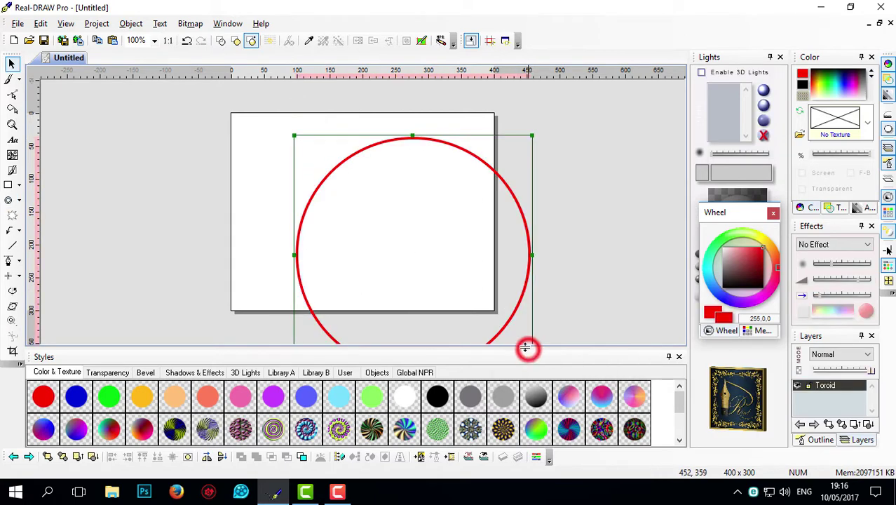
{"action": "left_click_drag", "start_coordinate": [390, 141], "coordinate": [325, 104]}
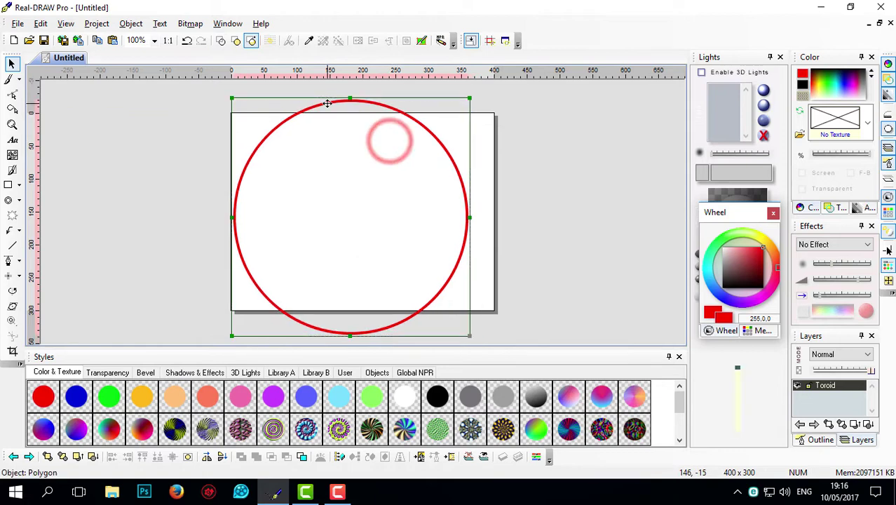
- Draw a smaller circular frame about 237 px across inside the outer ring
{"action": "left_click", "coordinate": [10, 200]}
{"action": "mouse_move", "coordinate": [282, 146]}
{"action": "left_mouse_down"}
{"action": "mouse_move", "coordinate": [420, 298]}
{"action": "mouse_move", "coordinate": [434, 299]}
{"action": "mouse_move", "coordinate": [435, 286]}
{"action": "left_mouse_up"}
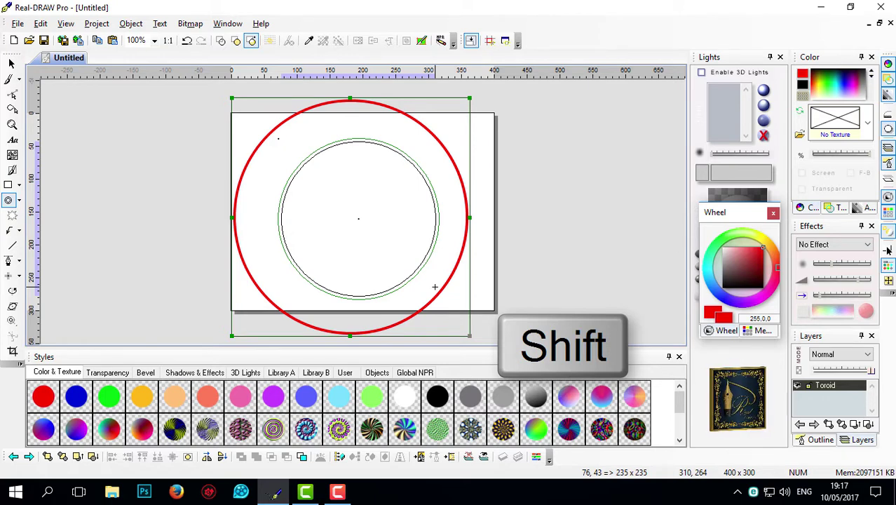
{"action": "left_click_drag", "start_coordinate": [435, 286], "coordinate": [436, 287]}
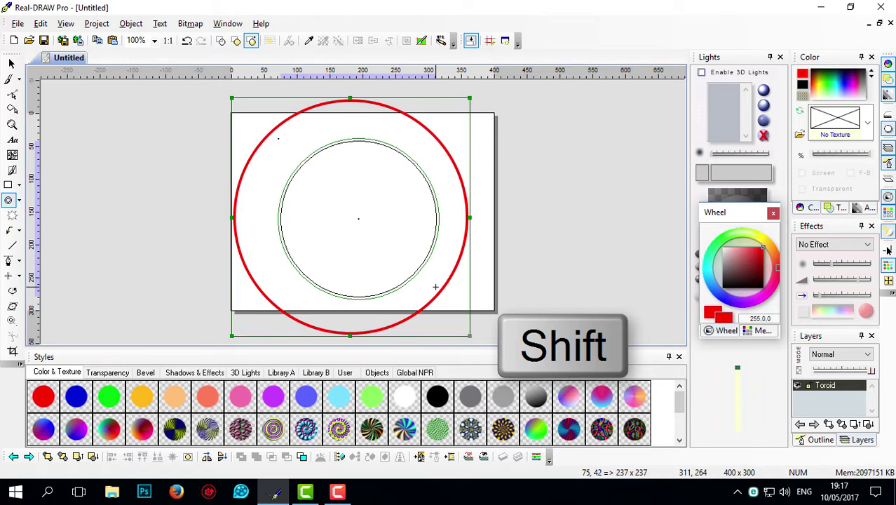
{"action": "left_click_drag", "start_coordinate": [435, 287], "coordinate": [436, 287]}
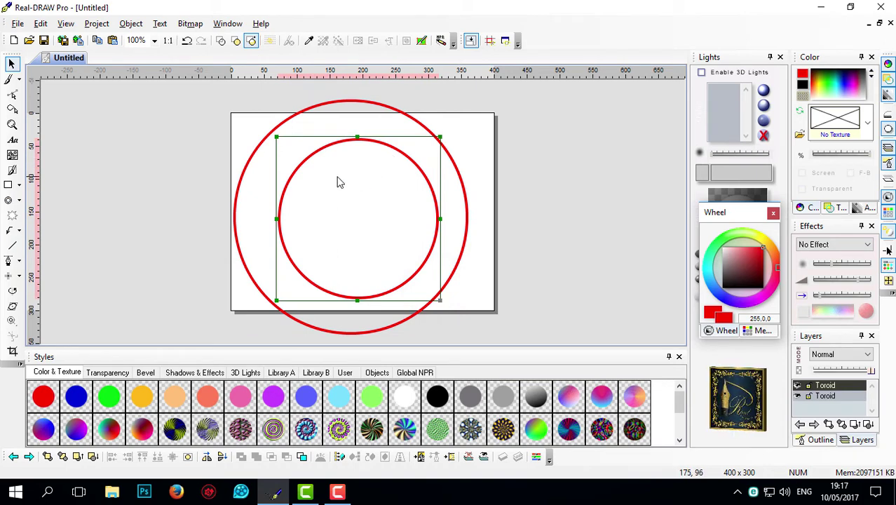
- Duplicate the inner ring, enlarge the copy proportionally to about 290 px across, and place it between the two existing rings
{"action": "right_click", "coordinate": [303, 160]}
{"action": "right_click", "coordinate": [326, 170]}
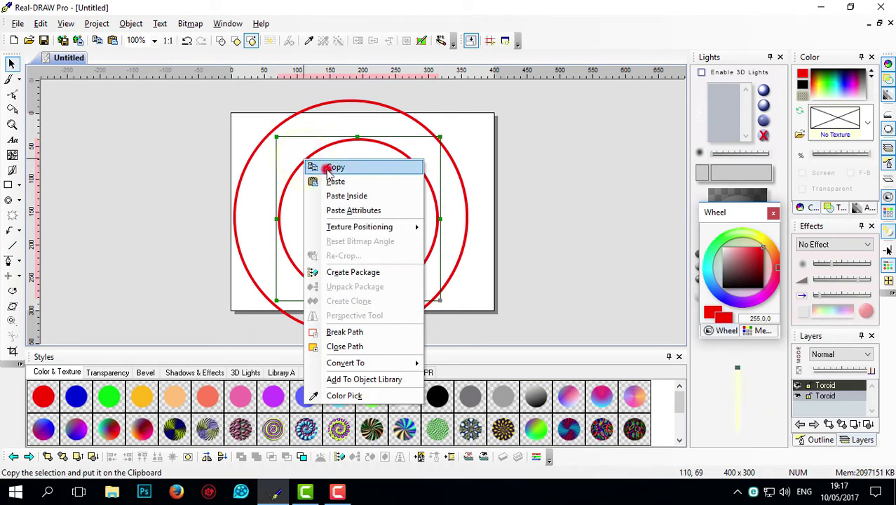
{"action": "left_click", "coordinate": [349, 192]}
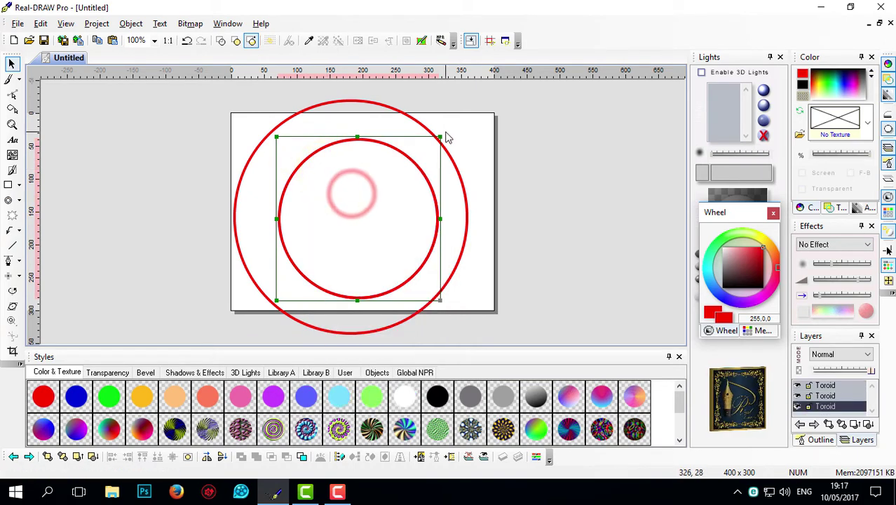
{"action": "left_click_drag", "start_coordinate": [440, 135], "coordinate": [474, 103]}
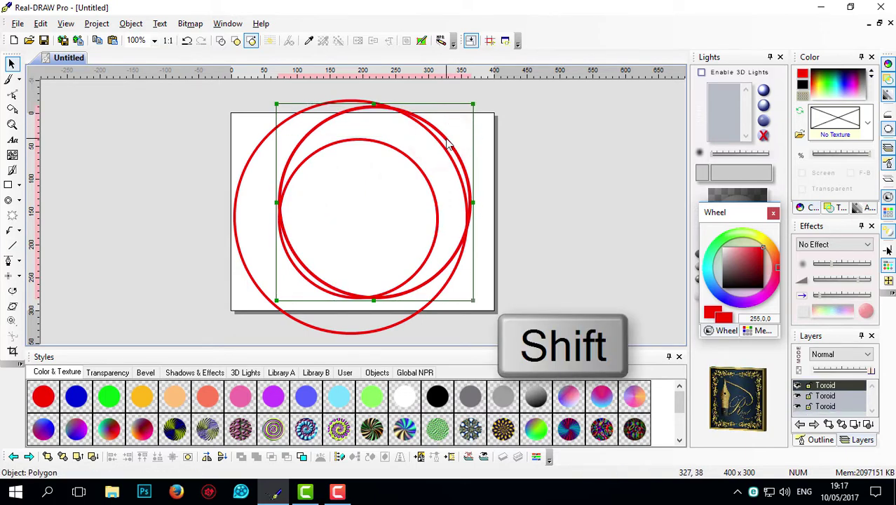
{"action": "left_click_drag", "start_coordinate": [446, 138], "coordinate": [434, 155]}
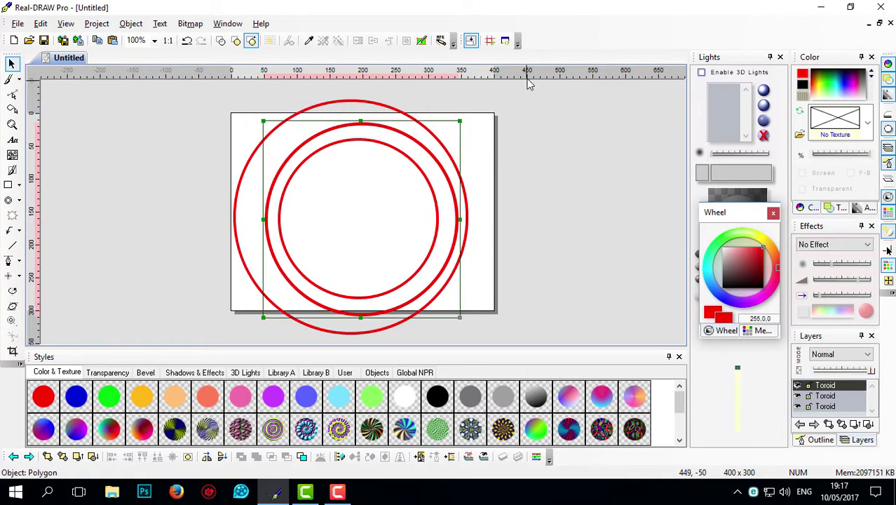
- Select all three rings, align them on a common centre and centre them on the page
{"action": "left_click_drag", "start_coordinate": [498, 93], "coordinate": [146, 360]}
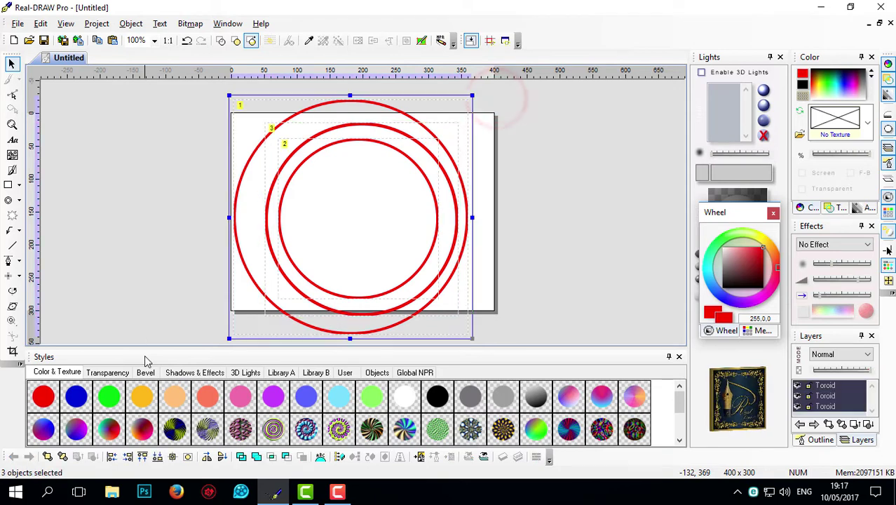
{"action": "left_click", "coordinate": [173, 457]}
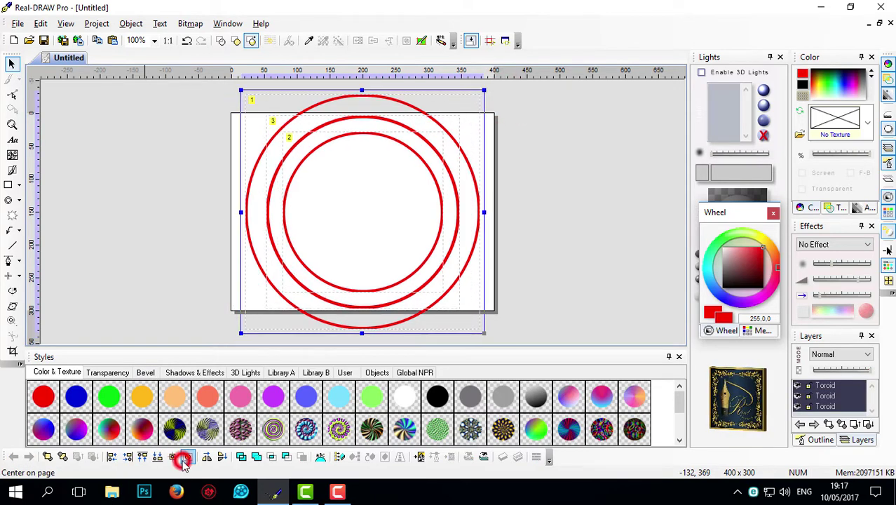
{"action": "left_click", "coordinate": [160, 237]}
- Shrink the middle ring proportionally to about 270 px across and centre it on the page again
{"action": "left_click", "coordinate": [394, 120]}
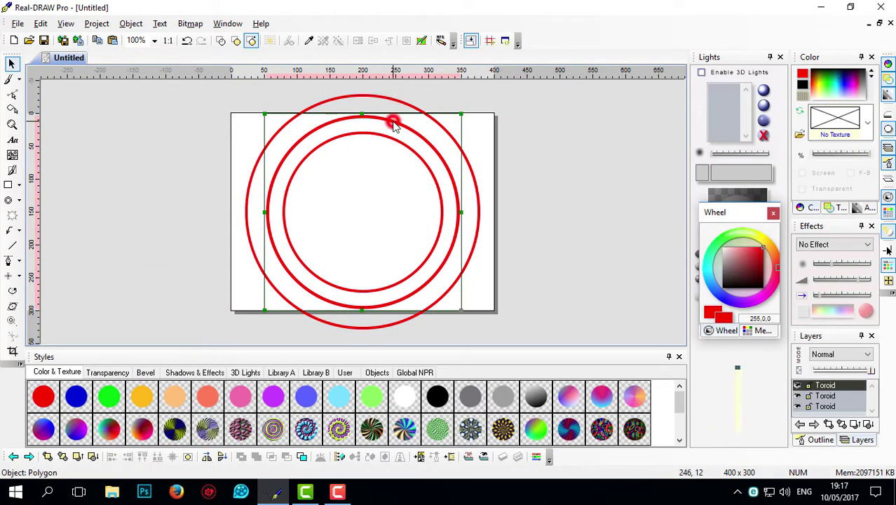
{"action": "left_click_drag", "start_coordinate": [461, 112], "coordinate": [447, 128]}
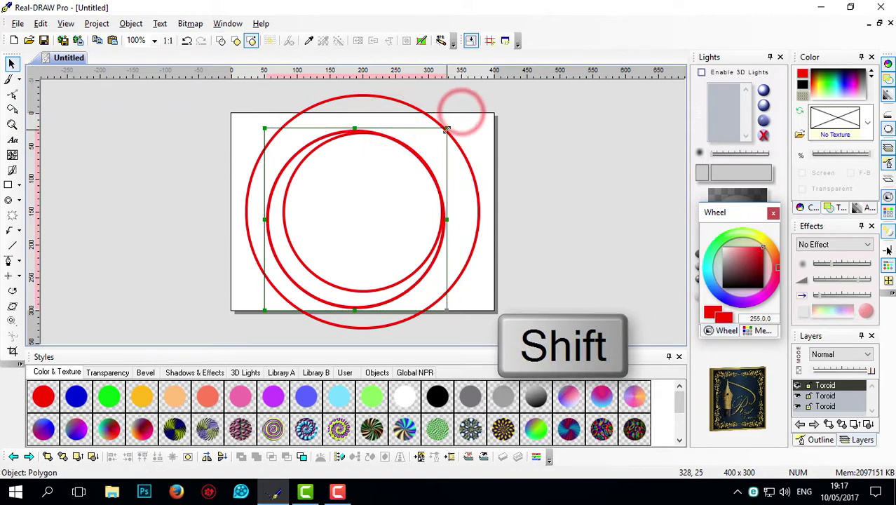
{"action": "left_click", "coordinate": [173, 457]}
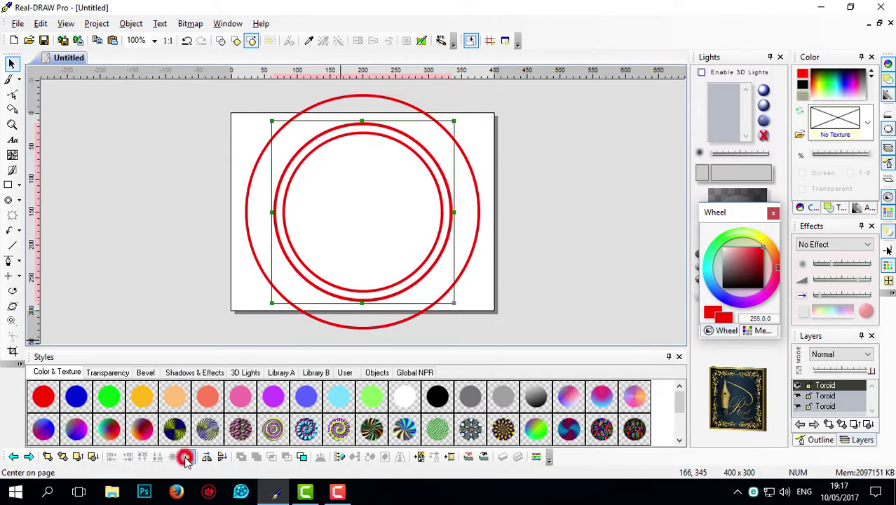
{"action": "left_click", "coordinate": [110, 194]}
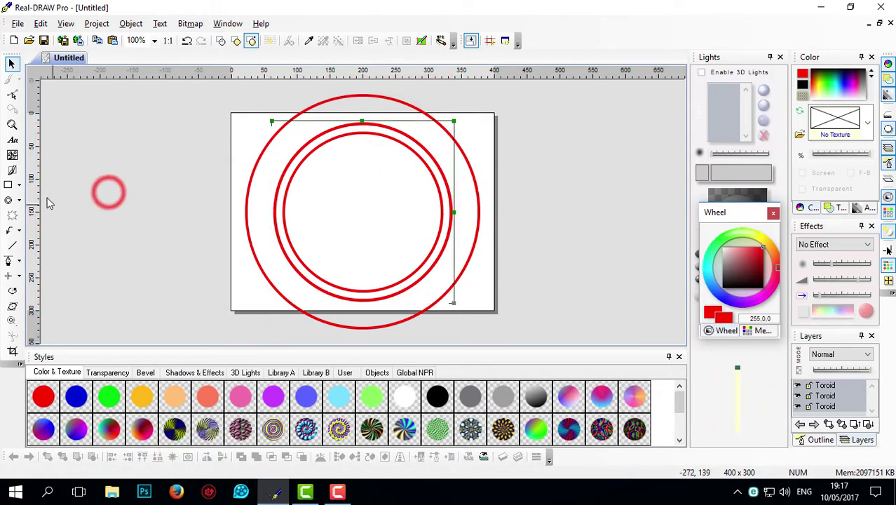
- Start a new text object with the AbdoLine font at size 60
{"action": "left_click", "coordinate": [12, 140]}
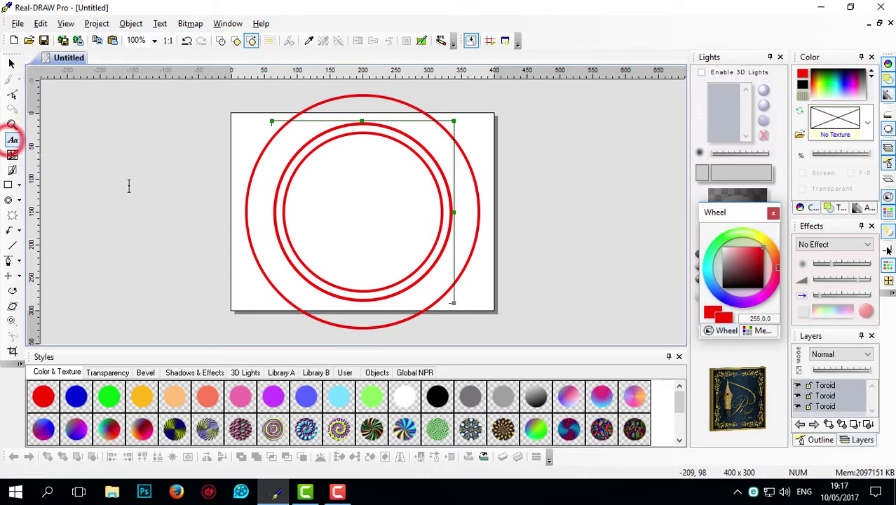
{"action": "left_click", "coordinate": [227, 185]}
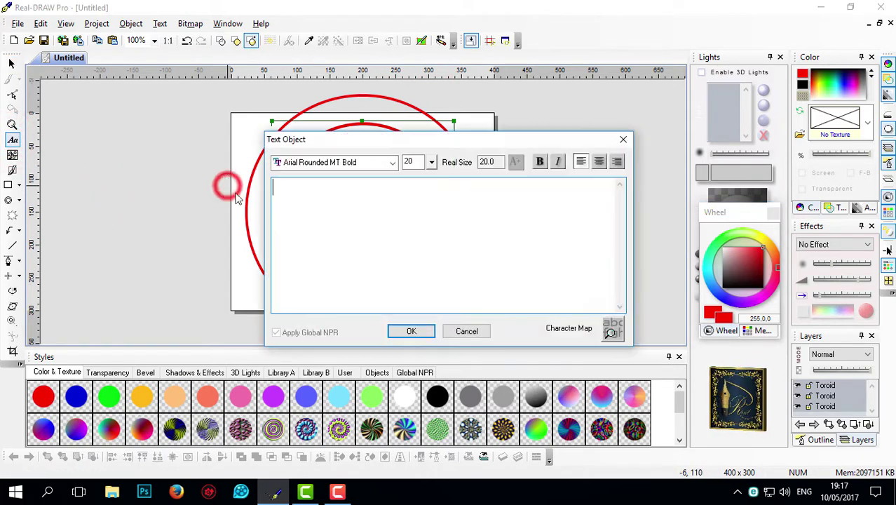
{"action": "left_click", "coordinate": [391, 162]}
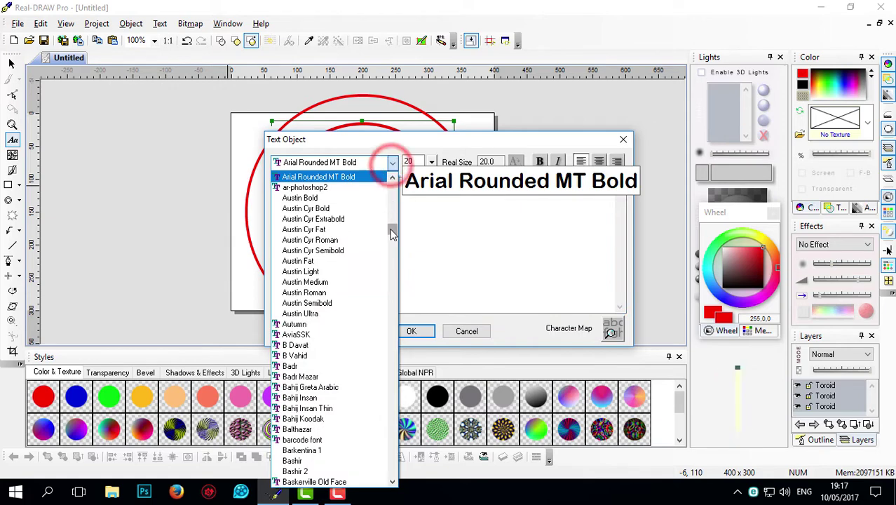
{"action": "left_click_drag", "start_coordinate": [392, 228], "coordinate": [433, 143]}
{"action": "left_click", "coordinate": [337, 219]}
{"action": "double_click", "coordinate": [414, 162]}
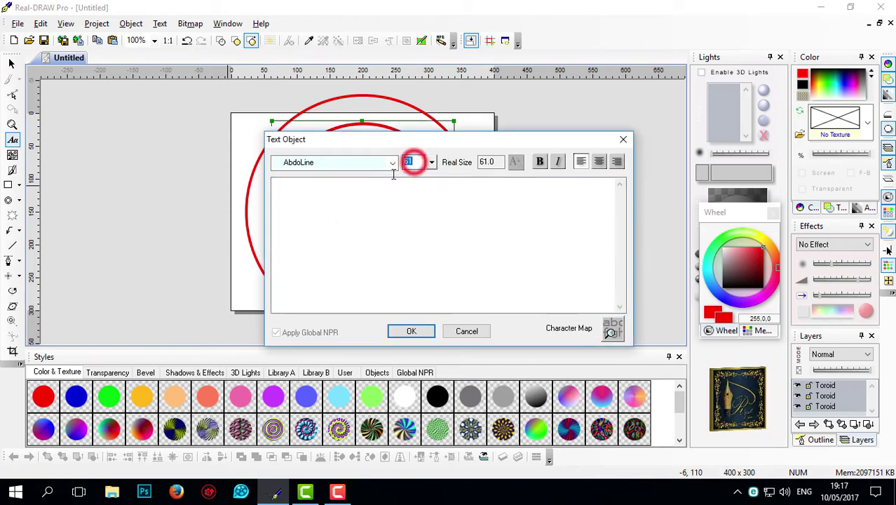
{"action": "type", "text": "60"}
- Enter the Arabic text "إسم موقعك بالعربي مثلا", create the text object and move it to the left side of the rings
{"action": "left_click", "coordinate": [342, 204]}
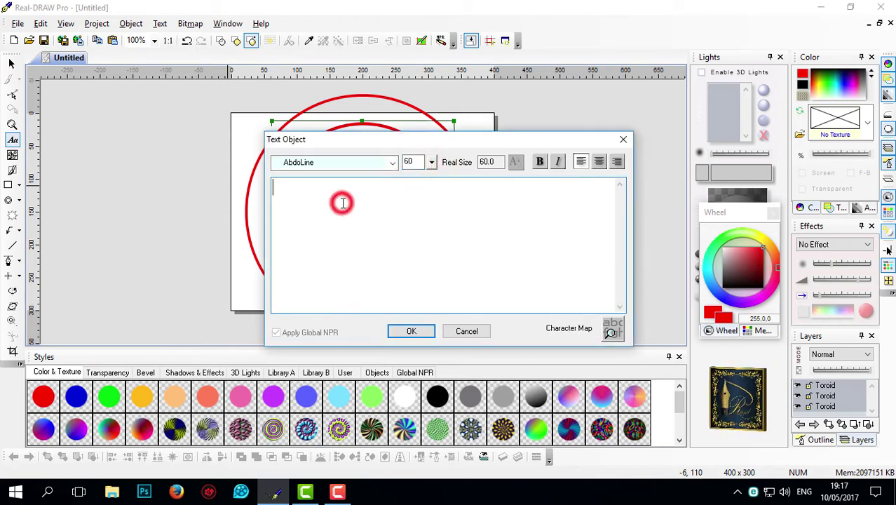
{"action": "key", "text": "alt+shift"}
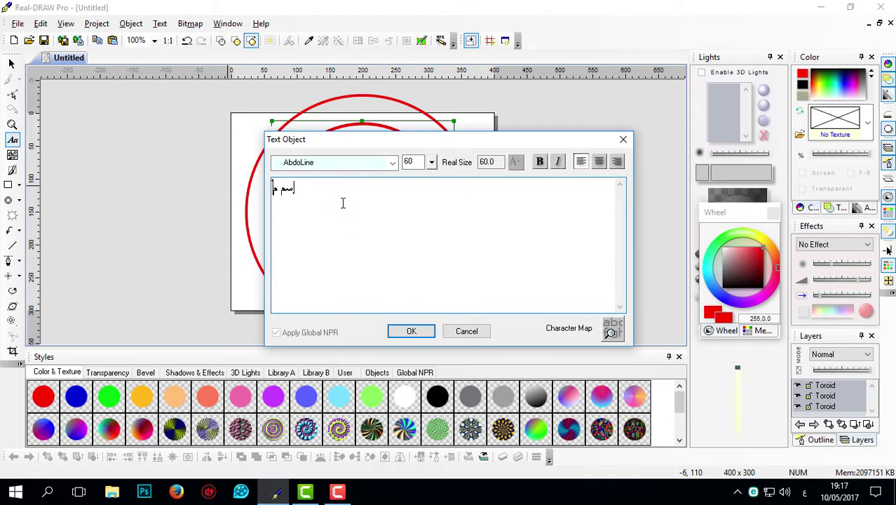
{"action": "type", "text": "إسم موقعك ب"}
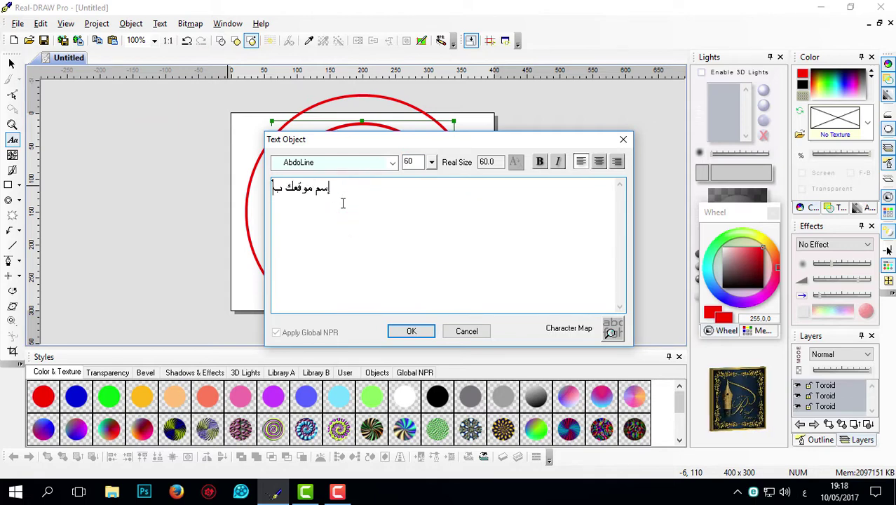
{"action": "type", "text": "العربي مثلا"}
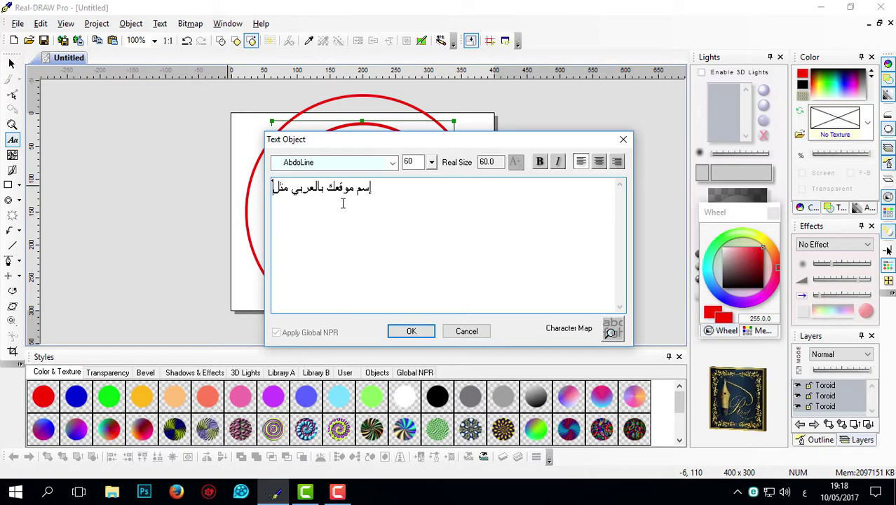
{"action": "left_click", "coordinate": [412, 331]}
{"action": "left_click_drag", "start_coordinate": [376, 210], "coordinate": [222, 208]}
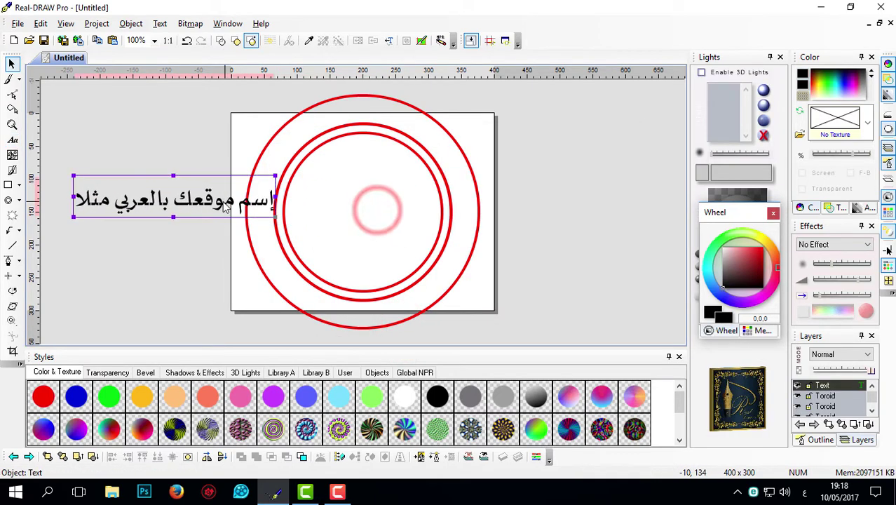
- Change the text's combine mode to All Objects Union and move the text up beside the upper left of the rings
{"action": "left_click", "coordinate": [131, 23]}
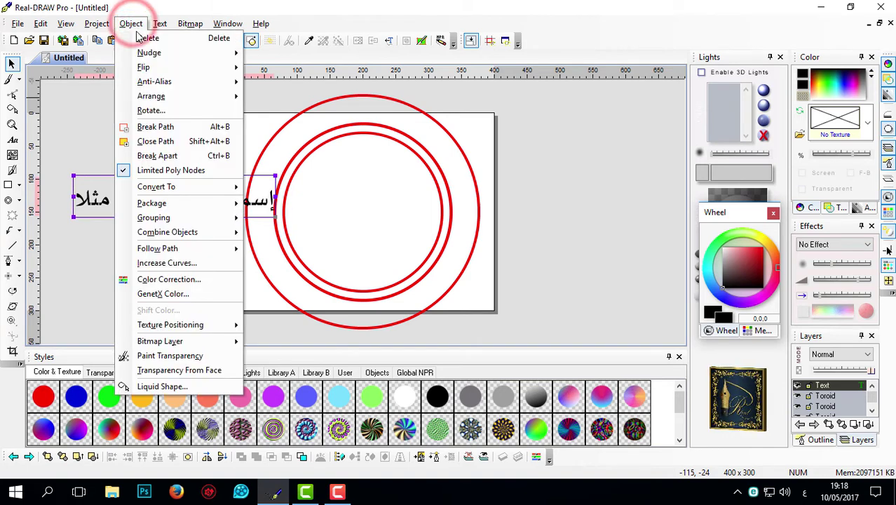
{"action": "mouse_move", "coordinate": [195, 234]}
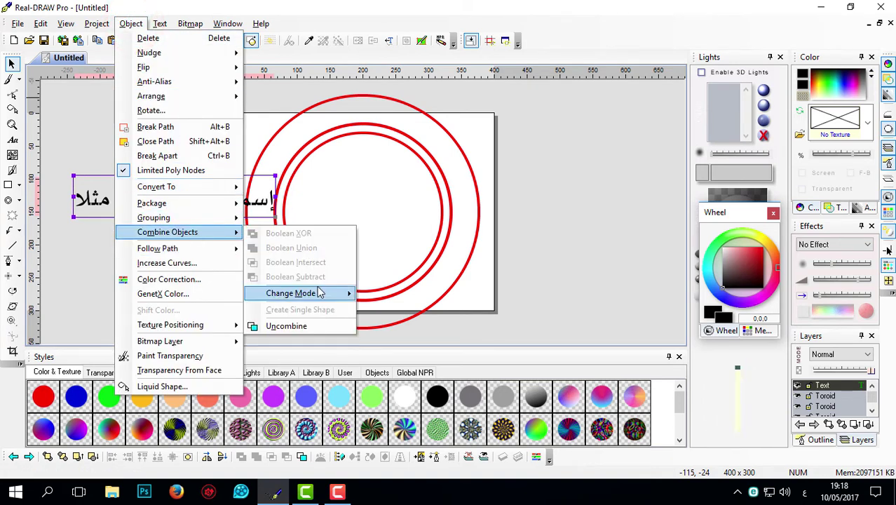
{"action": "mouse_move", "coordinate": [337, 294]}
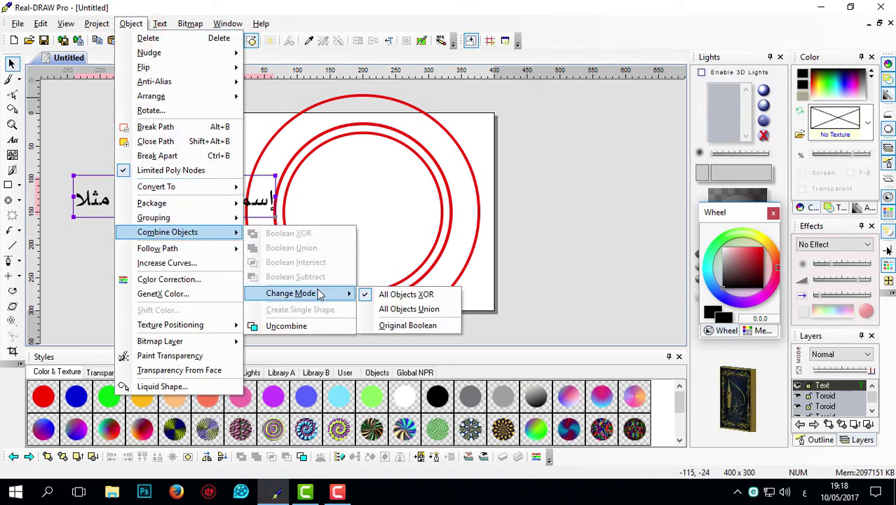
{"action": "left_click", "coordinate": [445, 313]}
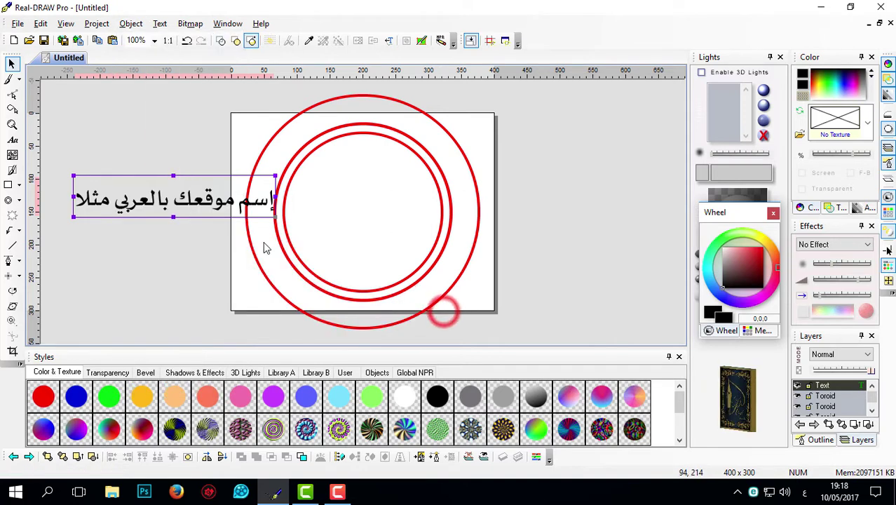
{"action": "left_click", "coordinate": [222, 205]}
{"action": "left_click_drag", "start_coordinate": [221, 205], "coordinate": [207, 163]}
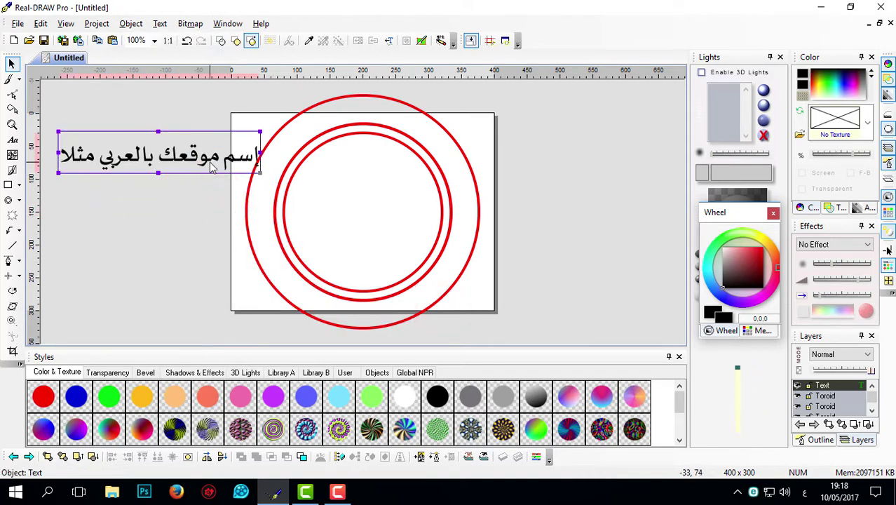
- Fit the Arabic text to the outside of the middle ring's path, starting at 3% of the path length
{"action": "left_click", "coordinate": [359, 131], "text": "shift"}
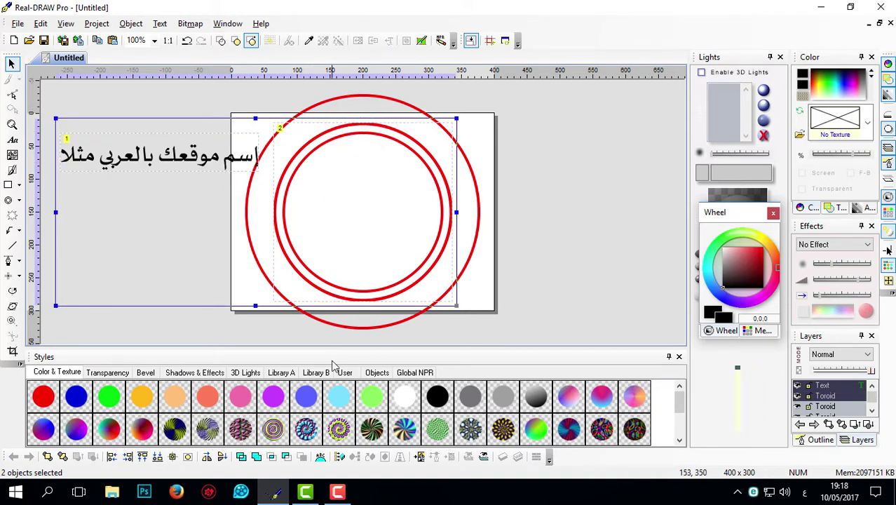
{"action": "left_click", "coordinate": [321, 459]}
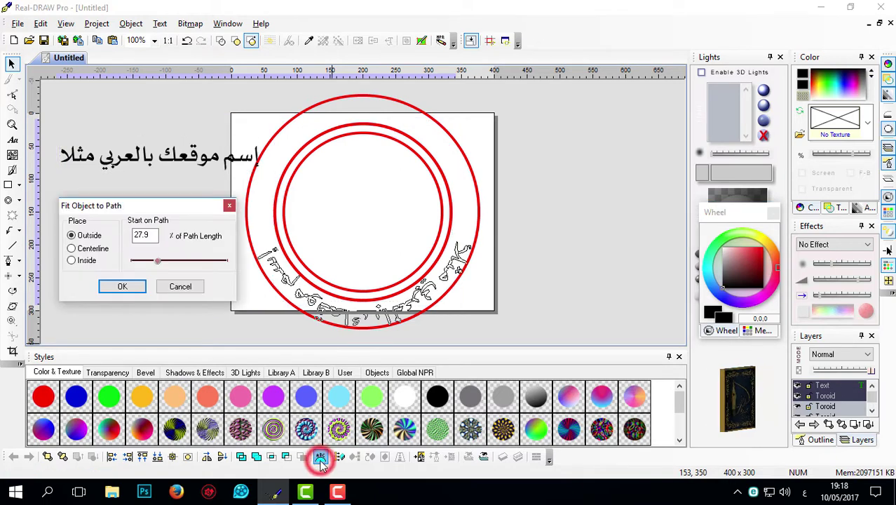
{"action": "double_click", "coordinate": [149, 235]}
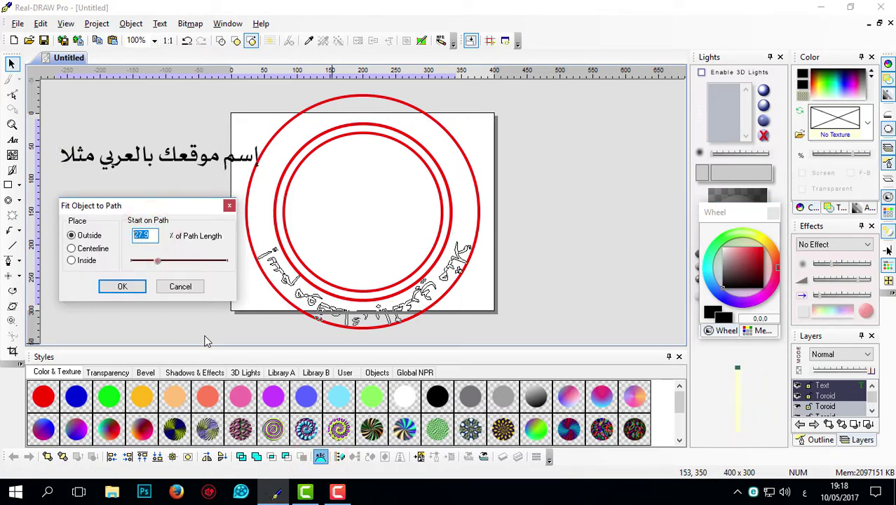
{"action": "type", "text": "3"}
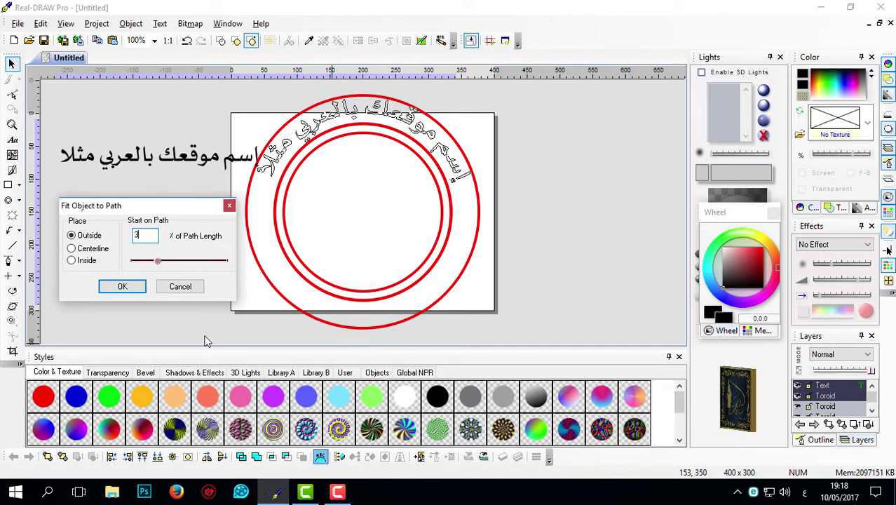
{"action": "left_click", "coordinate": [127, 287]}
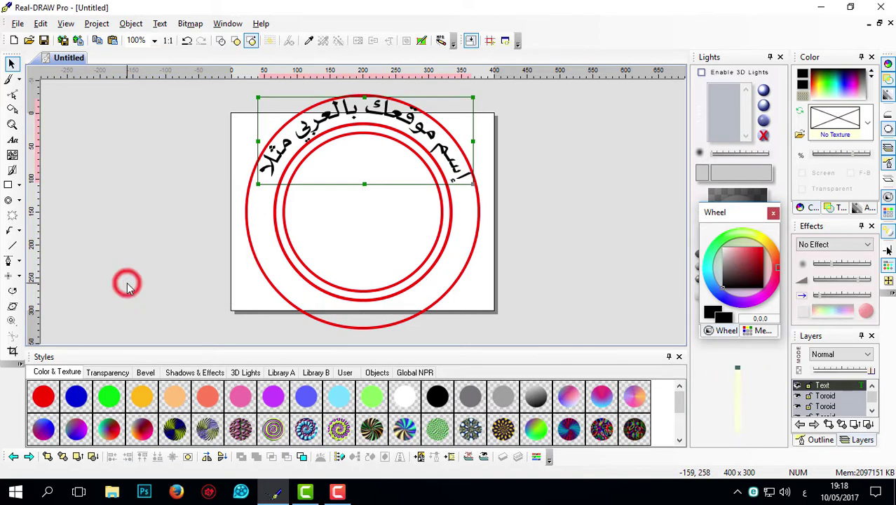
{"action": "left_click", "coordinate": [134, 154]}
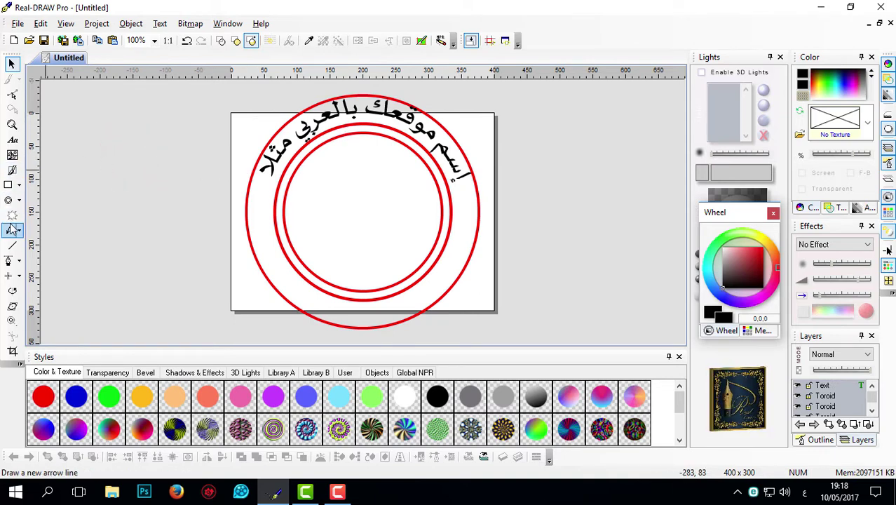
{"action": "left_click", "coordinate": [13, 141]}
{"action": "left_click", "coordinate": [167, 202]}
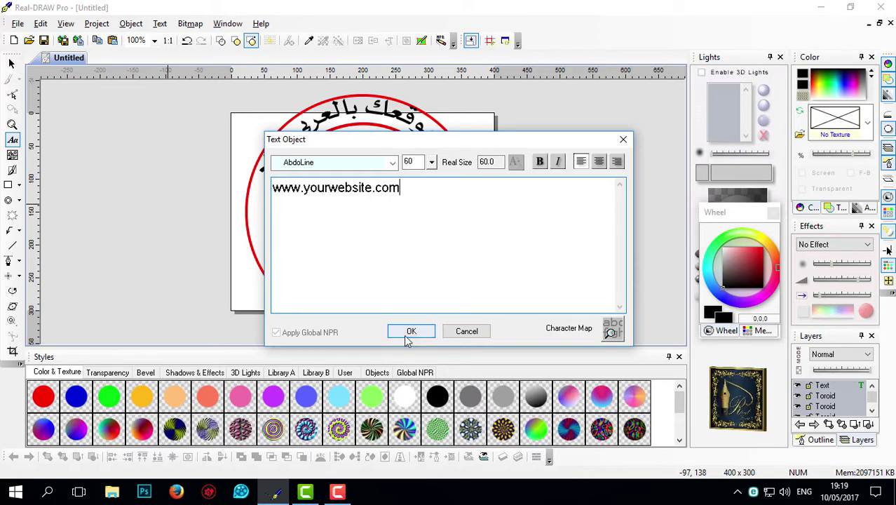
{"action": "double_click", "coordinate": [418, 163]}
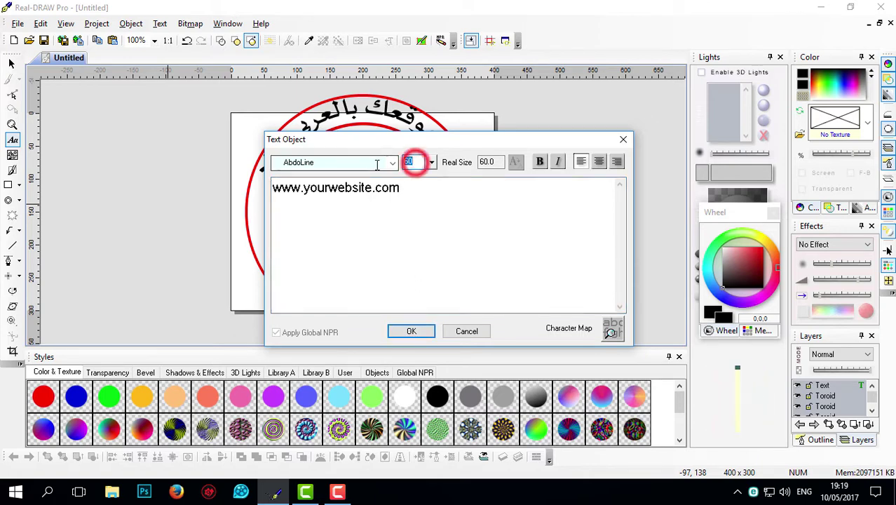
{"action": "type", "text": "40"}
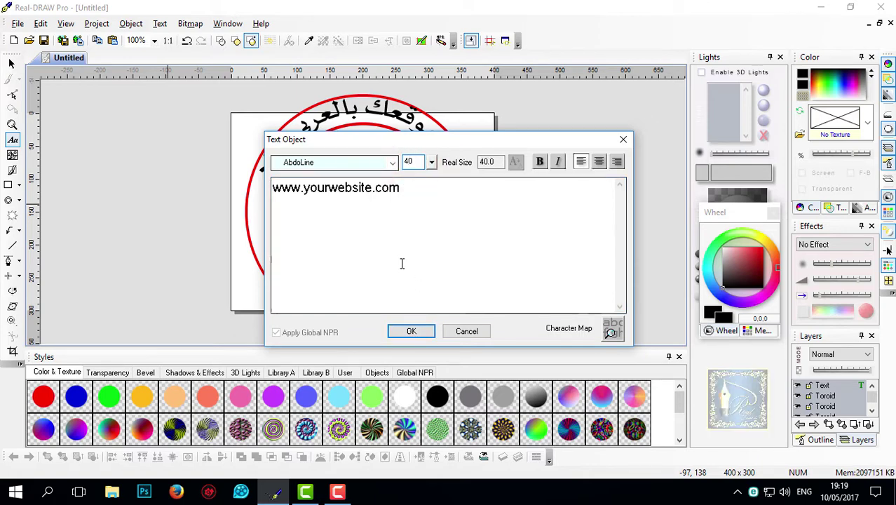
{"action": "left_click", "coordinate": [411, 330]}
{"action": "left_click_drag", "start_coordinate": [336, 219], "coordinate": [239, 238]}
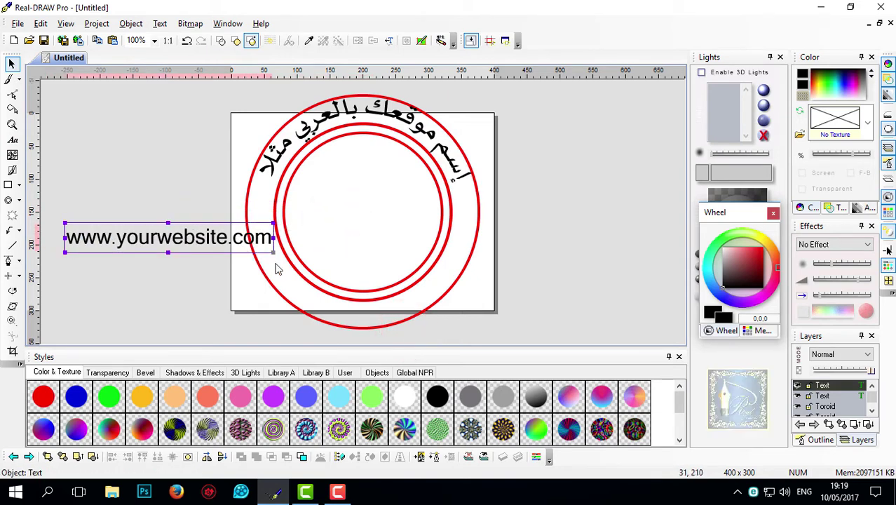
- Fit the website address to the outside of the middle ring's path, starting at 27.9% of the path length
{"action": "left_click", "coordinate": [329, 296], "text": "shift"}
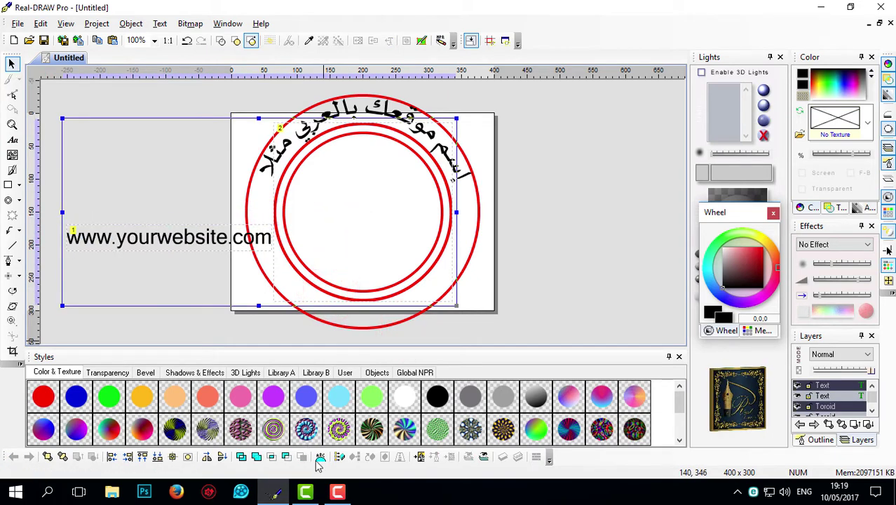
{"action": "left_click", "coordinate": [319, 458]}
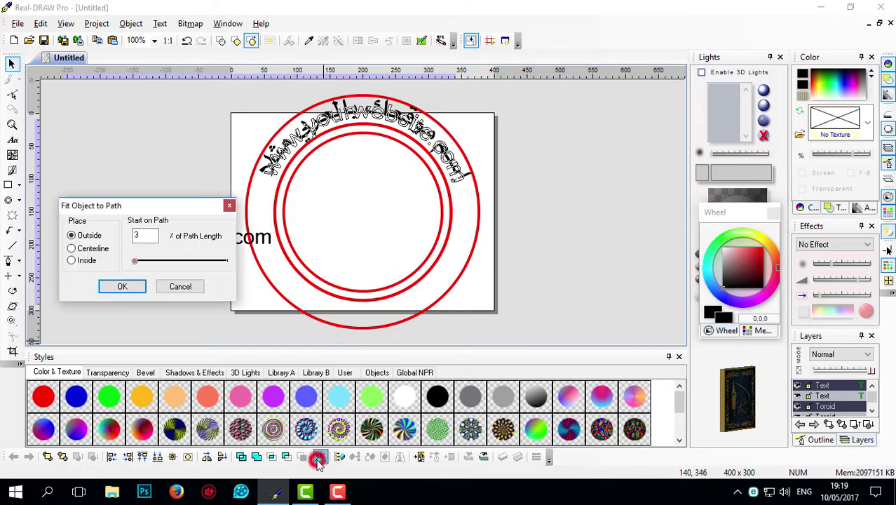
{"action": "left_click_drag", "start_coordinate": [139, 262], "coordinate": [139, 261]}
{"action": "left_click", "coordinate": [134, 236]}
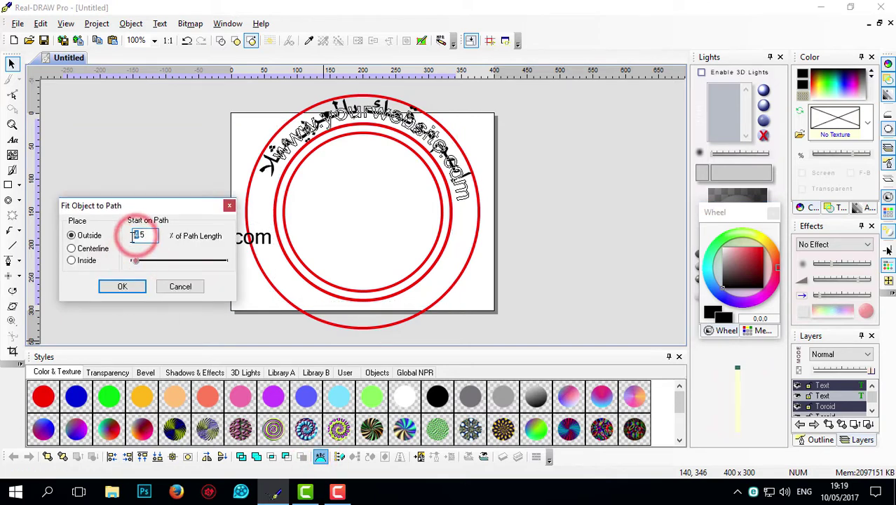
{"action": "type", "text": "27.5"}
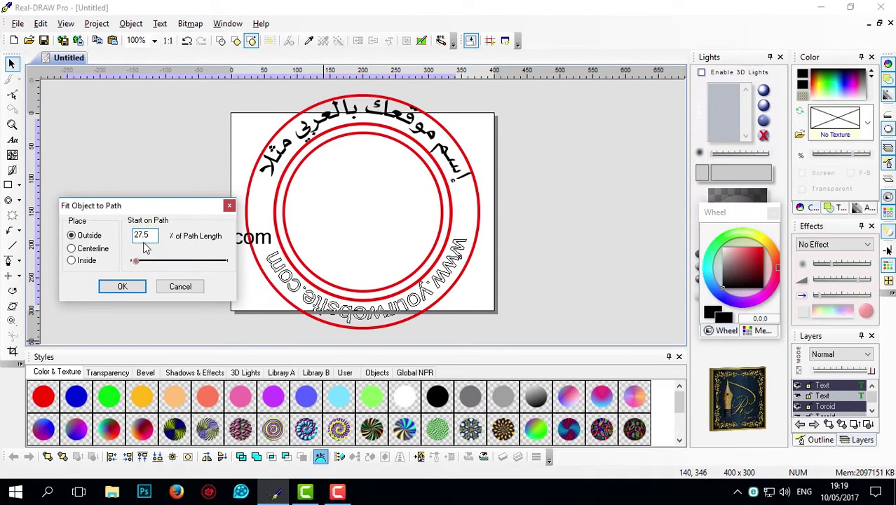
{"action": "left_click", "coordinate": [148, 238]}
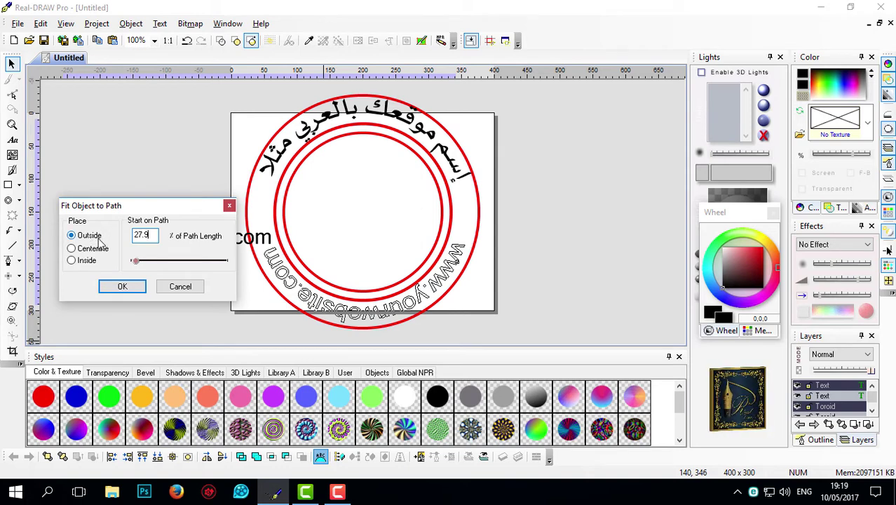
{"action": "left_click", "coordinate": [122, 289]}
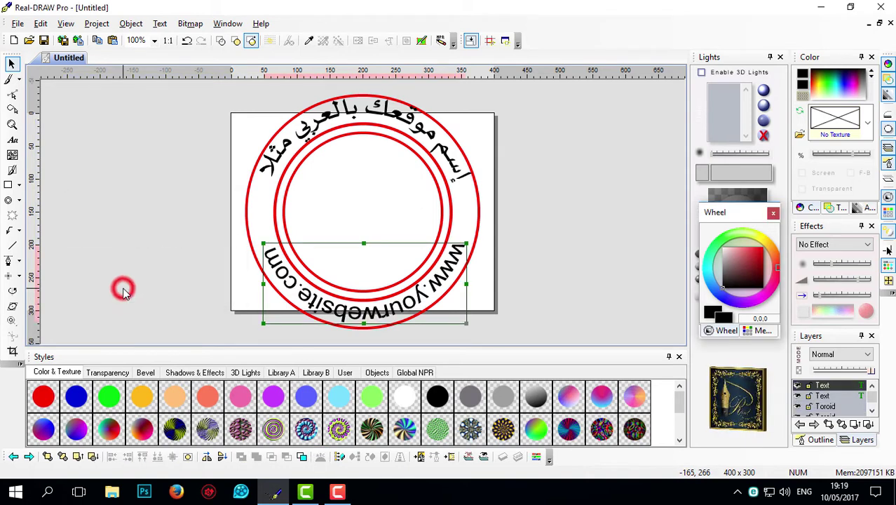
{"action": "left_click", "coordinate": [107, 184]}
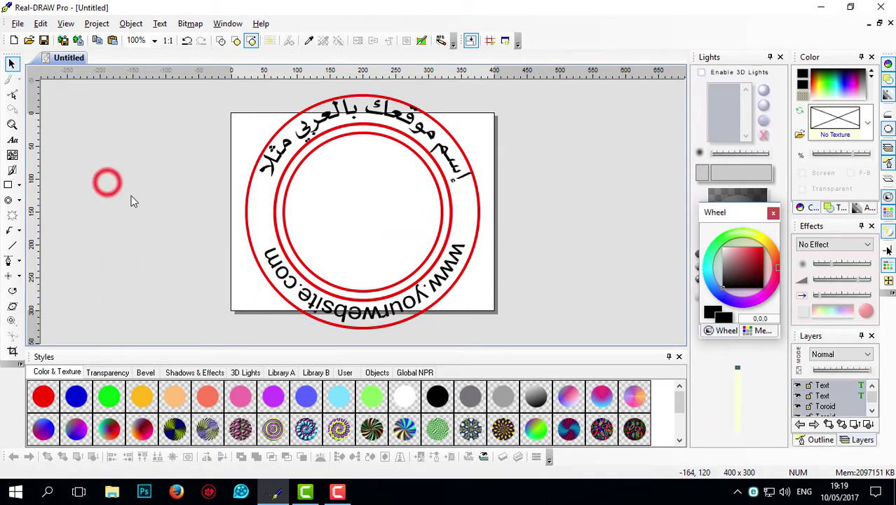
- Delete the middle ring, and enlarge the outer ring proportionally to about 370 px across, centred on the page
{"action": "left_click", "coordinate": [277, 186]}
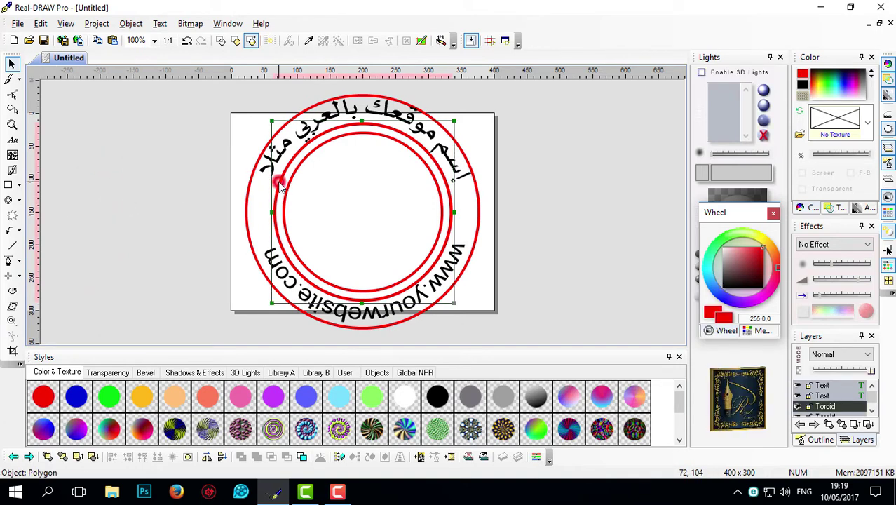
{"action": "key", "text": "Delete"}
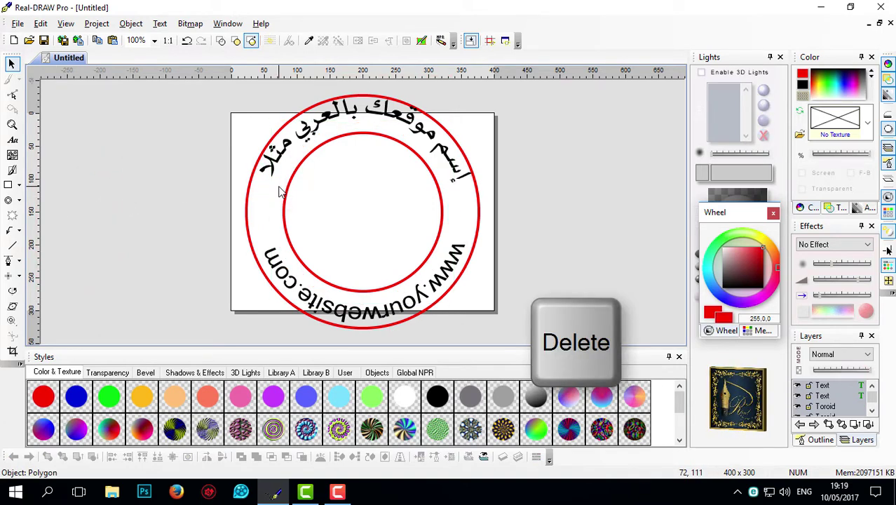
{"action": "left_click", "coordinate": [479, 202]}
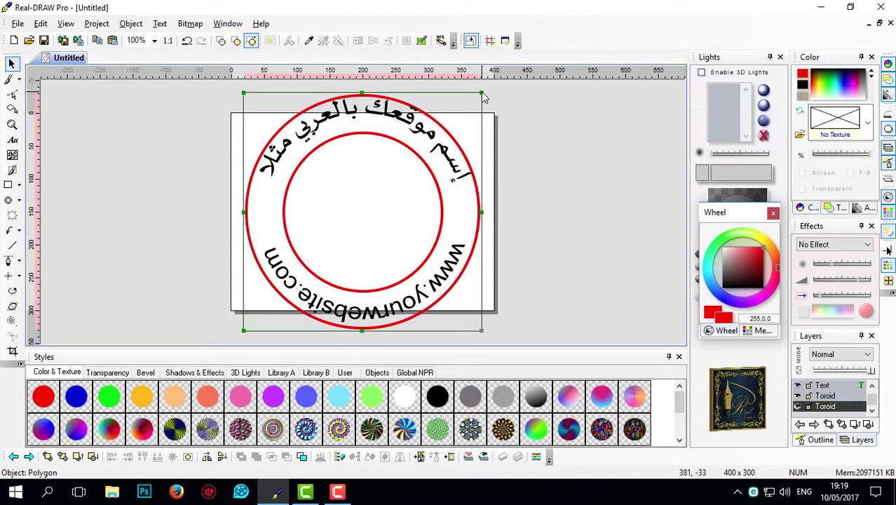
{"action": "left_click_drag", "start_coordinate": [481, 92], "coordinate": [487, 89]}
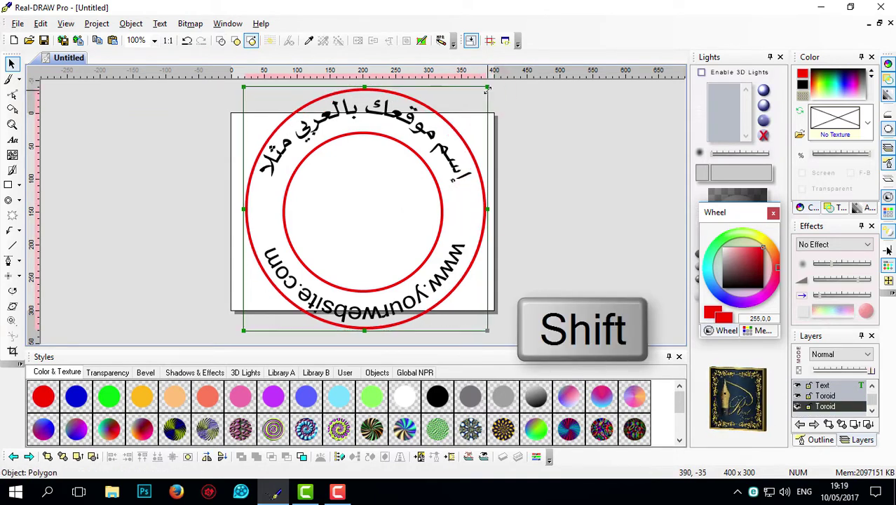
{"action": "left_click", "coordinate": [190, 457]}
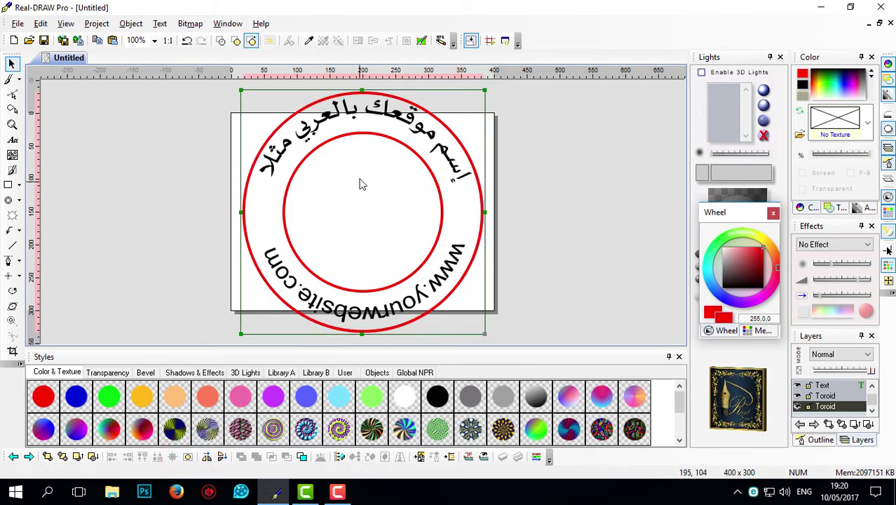
- Nudge the curved Arabic text down by about 10 px to sit between the two rings
{"action": "left_click", "coordinate": [350, 119]}
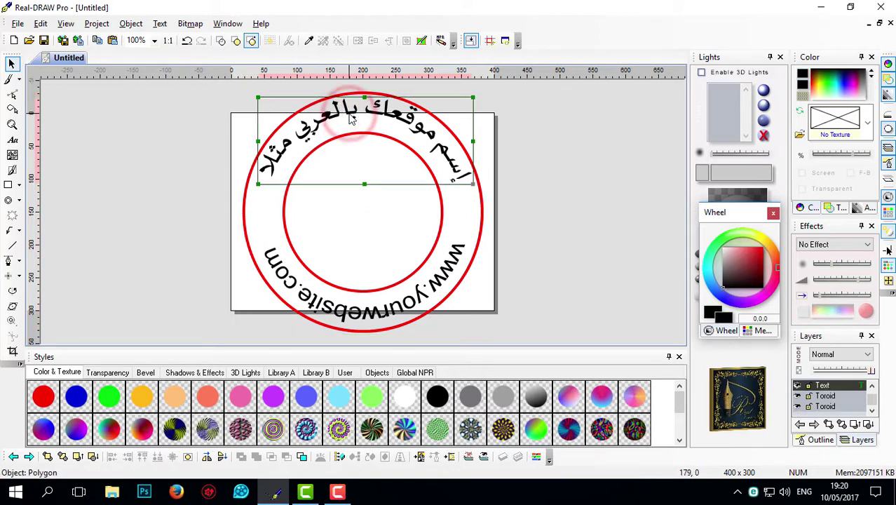
{"action": "key", "text": "Down"}
{"action": "key", "text": "Down"}
{"action": "key", "text": "Down"}
{"action": "key", "text": "Down"}
{"action": "key", "text": "Down"}
{"action": "key", "text": "Down"}
{"action": "key", "text": "Down"}
{"action": "key", "text": "Down"}
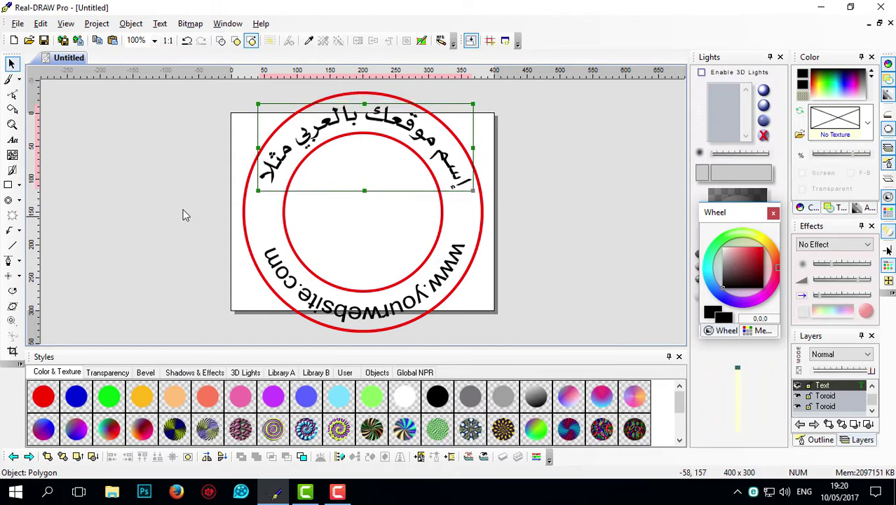
- Trim the canvas to the artwork with padding
{"action": "left_click", "coordinate": [153, 182]}
{"action": "left_click", "coordinate": [96, 25]}
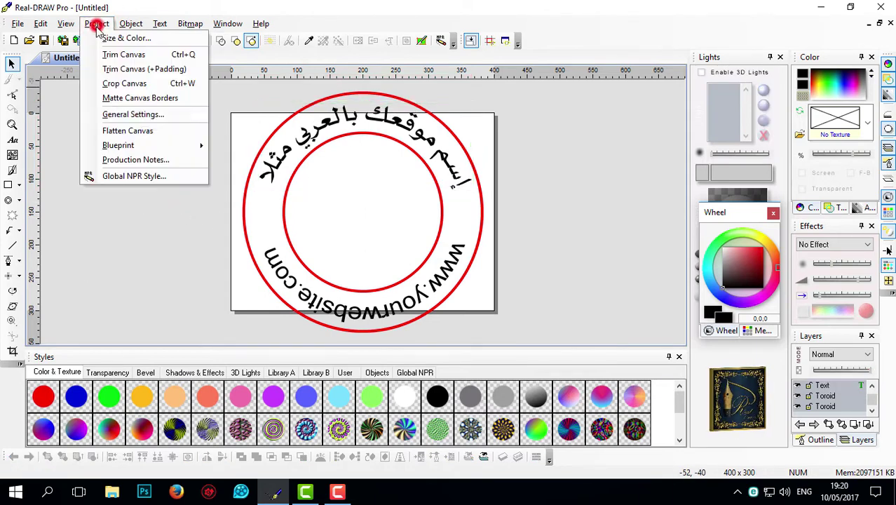
{"action": "left_click", "coordinate": [159, 70]}
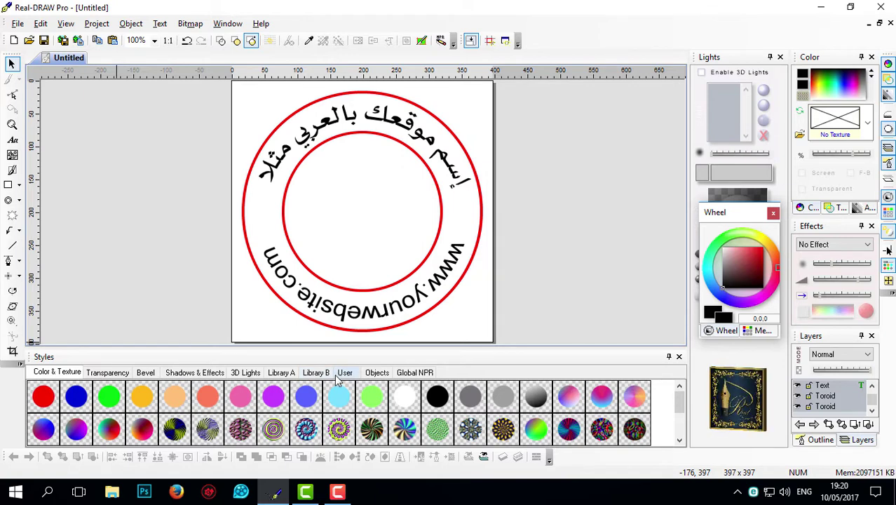
- Place a target-centred star from the Stars objects in the band's left gap, shrunk to about 50 px, with a horizontal guide through its centre
{"action": "left_click", "coordinate": [377, 373]}
{"action": "left_click", "coordinate": [105, 386]}
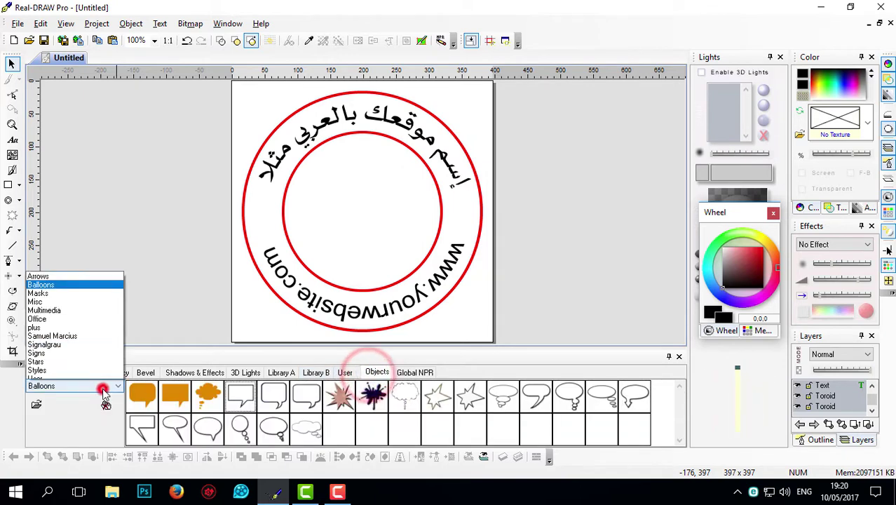
{"action": "left_click", "coordinate": [43, 280]}
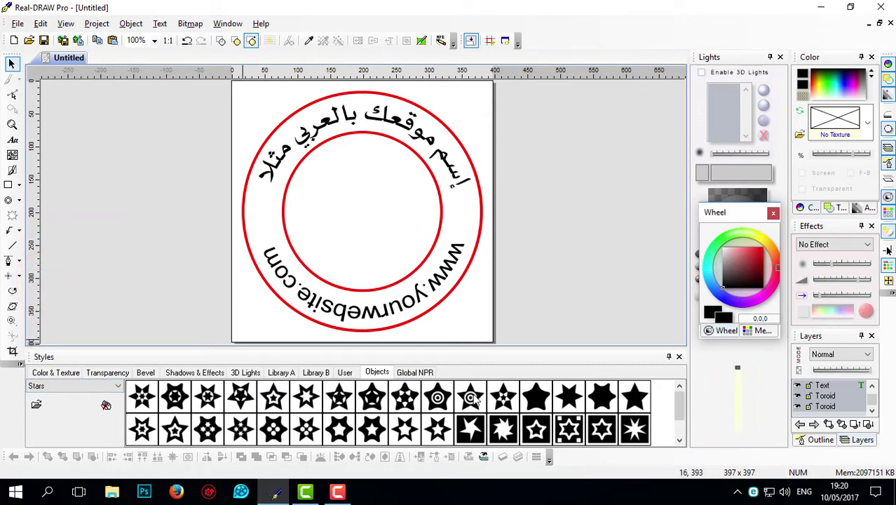
{"action": "left_click_drag", "start_coordinate": [474, 398], "coordinate": [266, 213]}
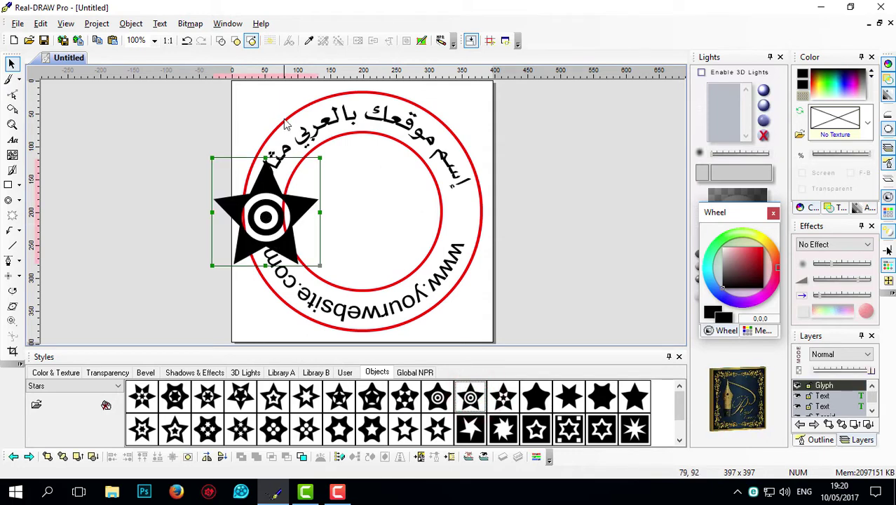
{"action": "left_click_drag", "start_coordinate": [320, 156], "coordinate": [265, 214]}
{"action": "left_click_drag", "start_coordinate": [331, 73], "coordinate": [329, 213]}
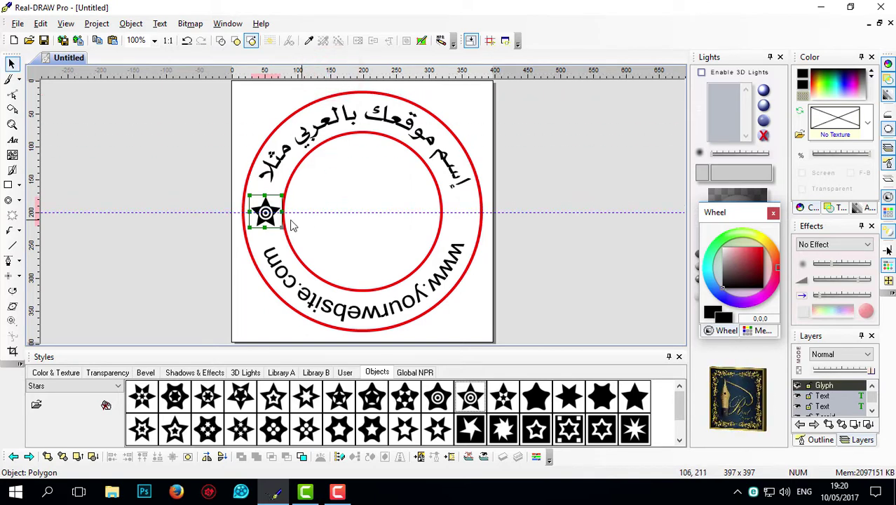
- Copy and paste the star, place the copy in the band's right gap level with the original, and remove the guide
{"action": "right_click", "coordinate": [266, 204]}
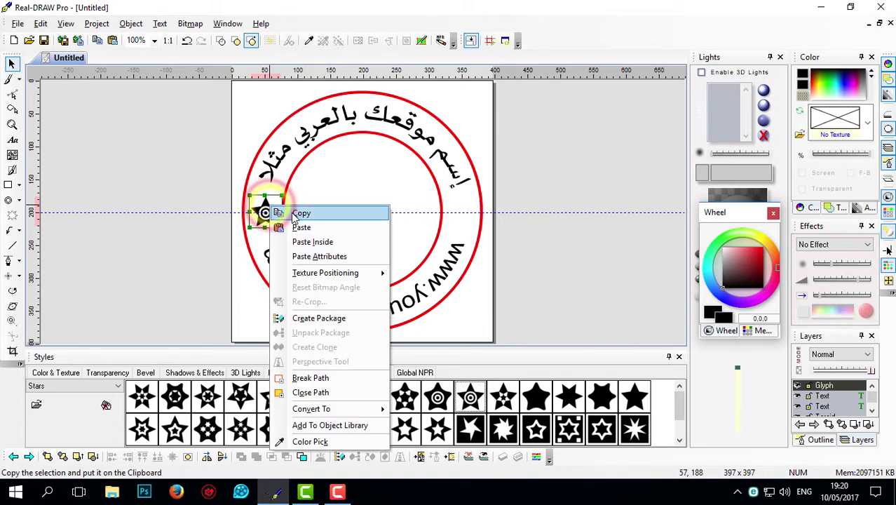
{"action": "left_click", "coordinate": [290, 210]}
{"action": "right_click", "coordinate": [262, 204]}
{"action": "left_click", "coordinate": [291, 225]}
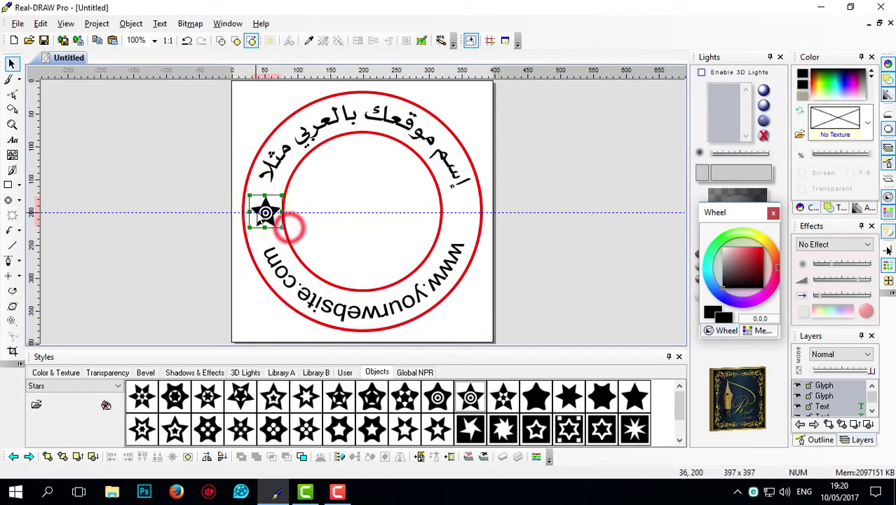
{"action": "left_click_drag", "start_coordinate": [279, 210], "coordinate": [460, 205]}
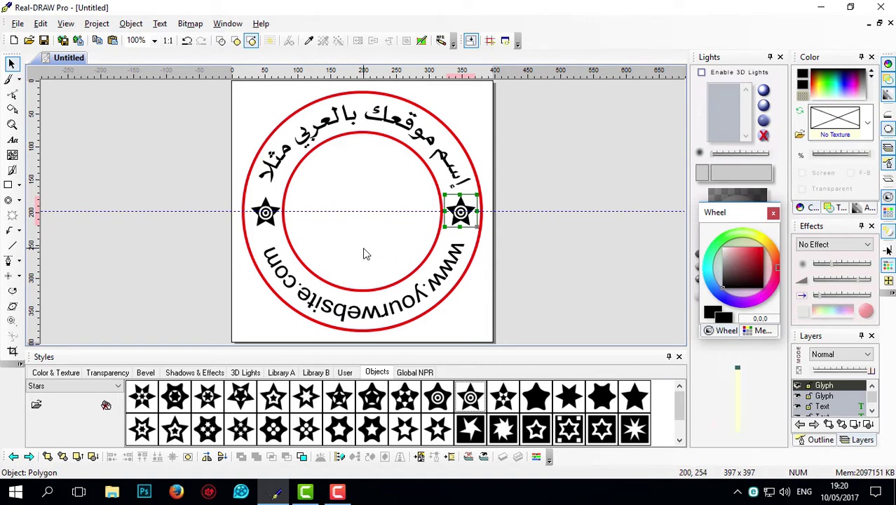
{"action": "key", "text": "Left"}
{"action": "key", "text": "Left"}
{"action": "key", "text": "Left"}
{"action": "left_click", "coordinate": [341, 181]}
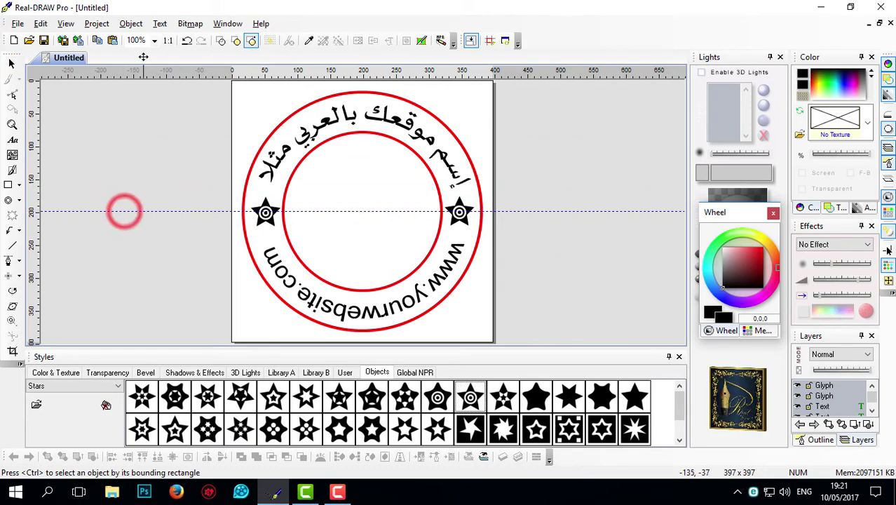
- Insert the جميع الحقوق محفوظة calligraphy glyph from the AGA Arabesque Desktop font into the stamp's central area
{"action": "left_click", "coordinate": [160, 24]}
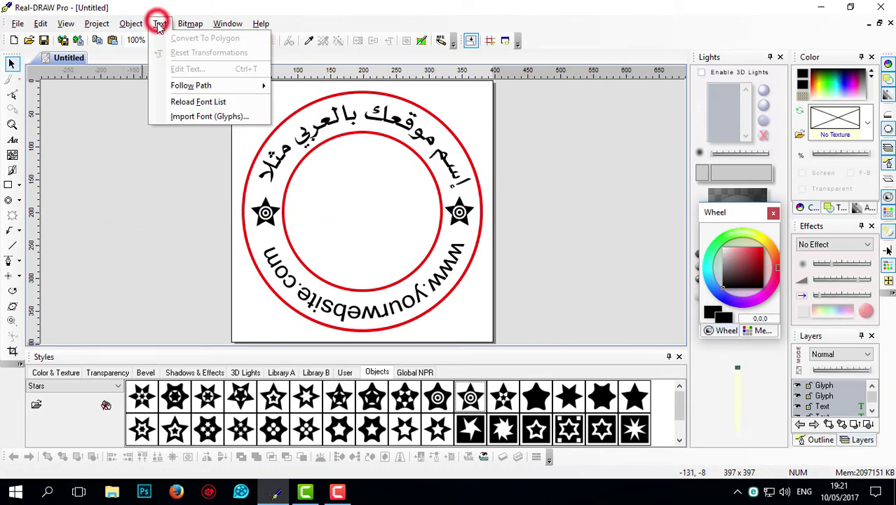
{"action": "left_click", "coordinate": [186, 117]}
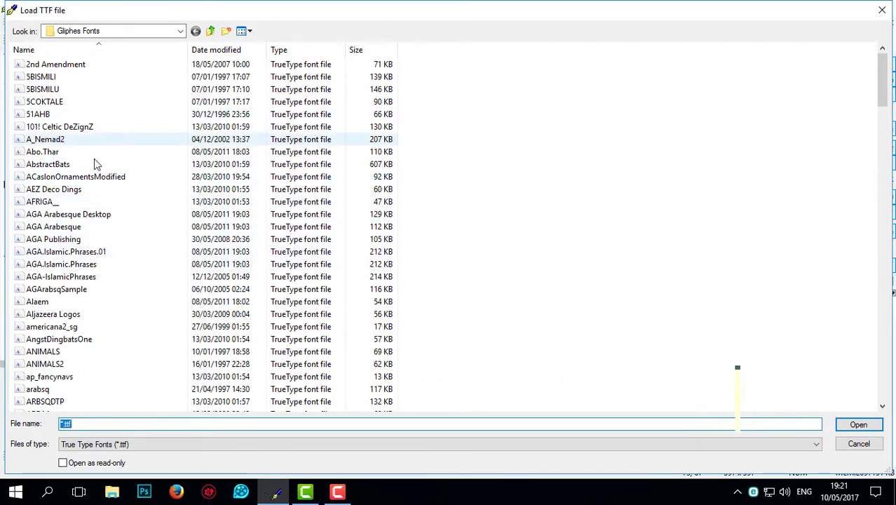
{"action": "scroll", "coordinate": [94, 158], "scroll_direction": "down", "scroll_amount": 1}
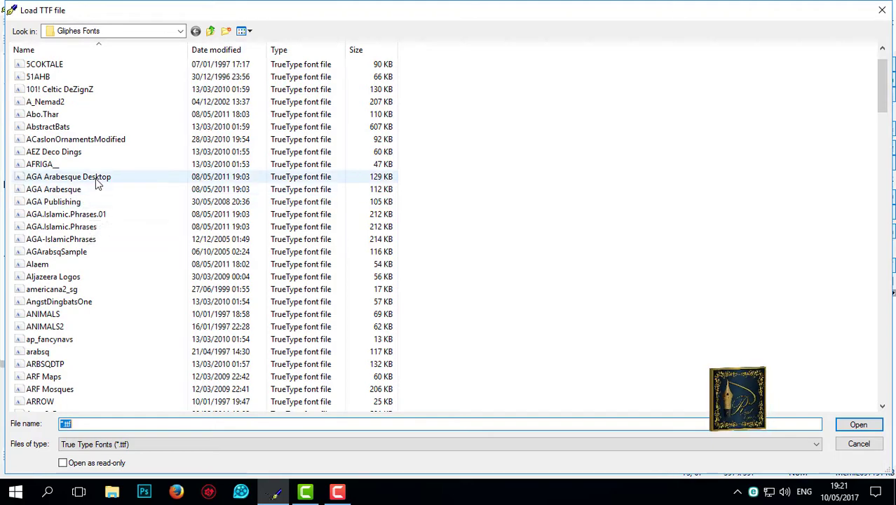
{"action": "double_click", "coordinate": [92, 177]}
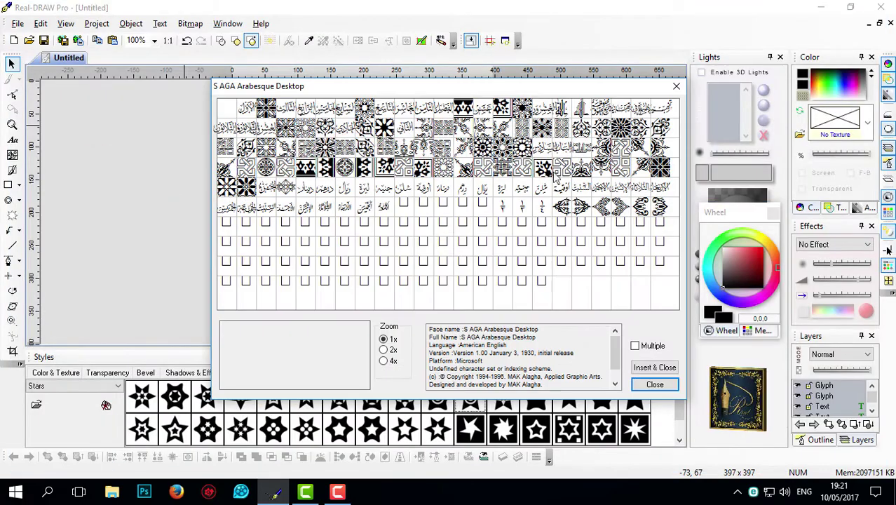
{"action": "left_click", "coordinate": [603, 107]}
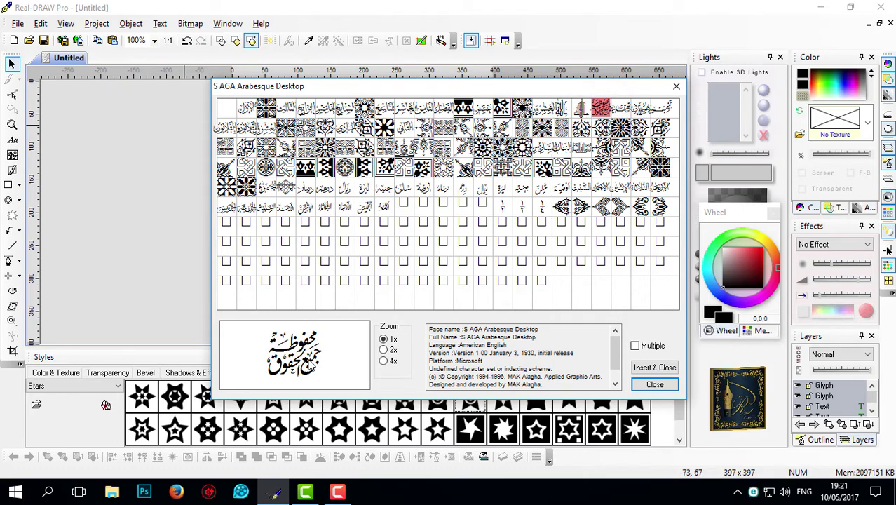
{"action": "left_click", "coordinate": [657, 369]}
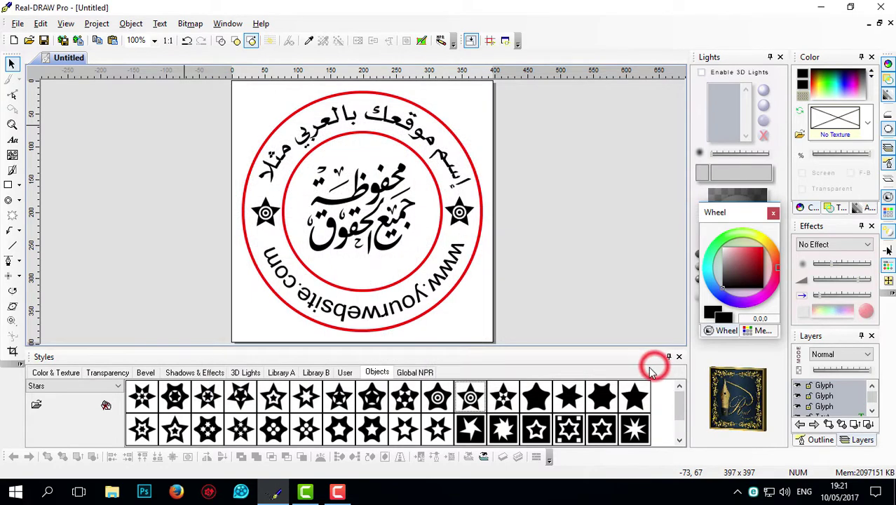
- Centre the calligraphy glyph on the canvas inside the inner ring
{"action": "left_click", "coordinate": [362, 208]}
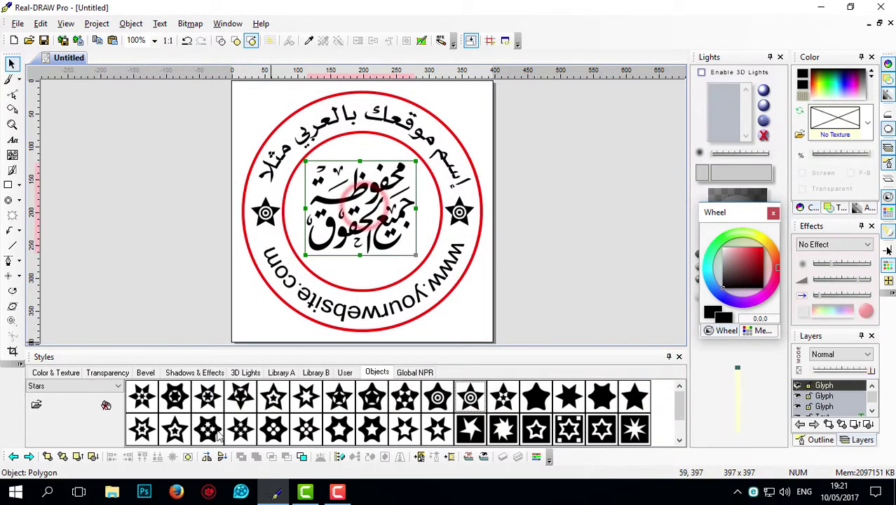
{"action": "left_click", "coordinate": [188, 457]}
{"action": "left_click", "coordinate": [137, 250]}
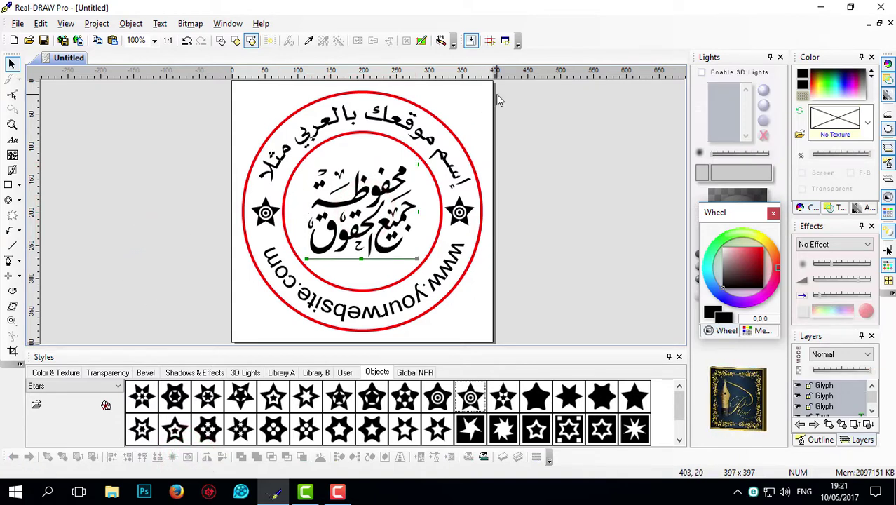
- Select all the stamp's objects and apply the Knock-Out shadow style Style37 to them
{"action": "left_click", "coordinate": [41, 23]}
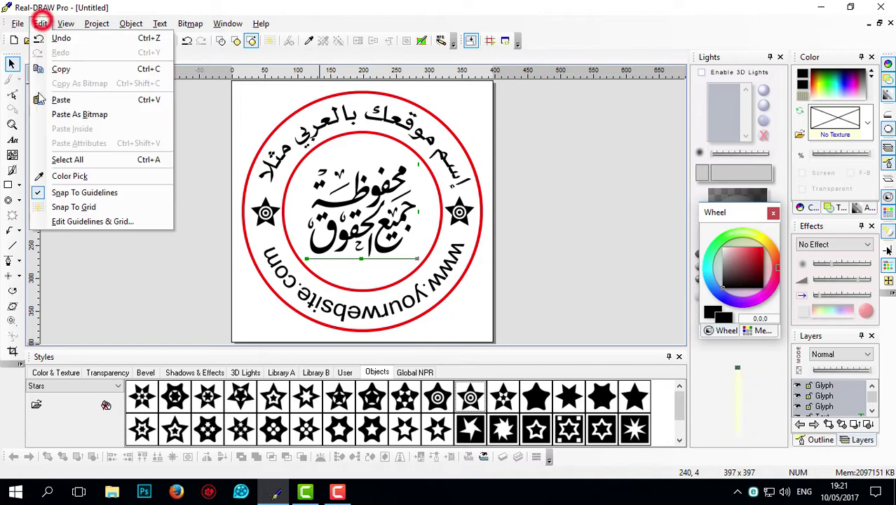
{"action": "left_click", "coordinate": [73, 160]}
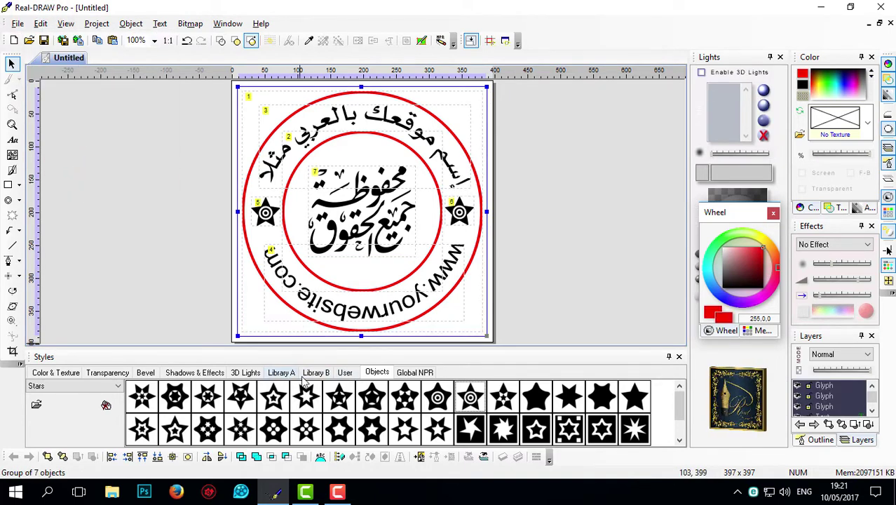
{"action": "left_click", "coordinate": [200, 375]}
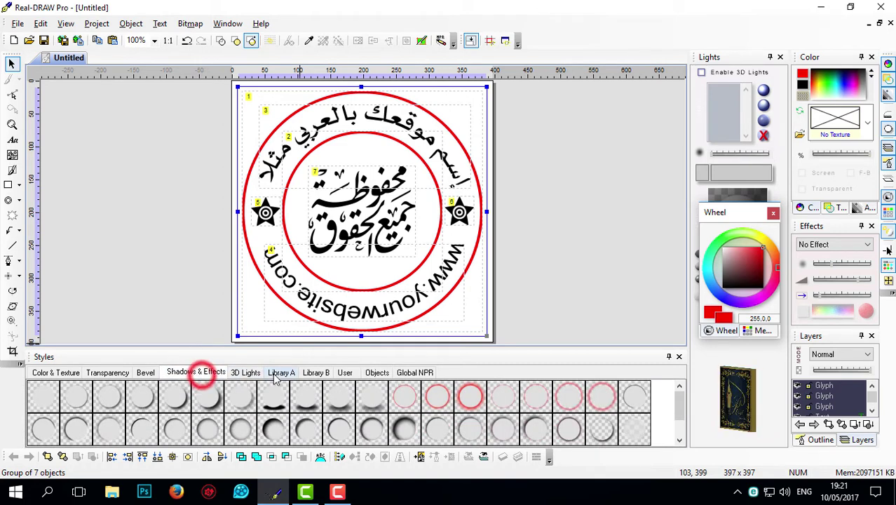
{"action": "left_click", "coordinate": [600, 431]}
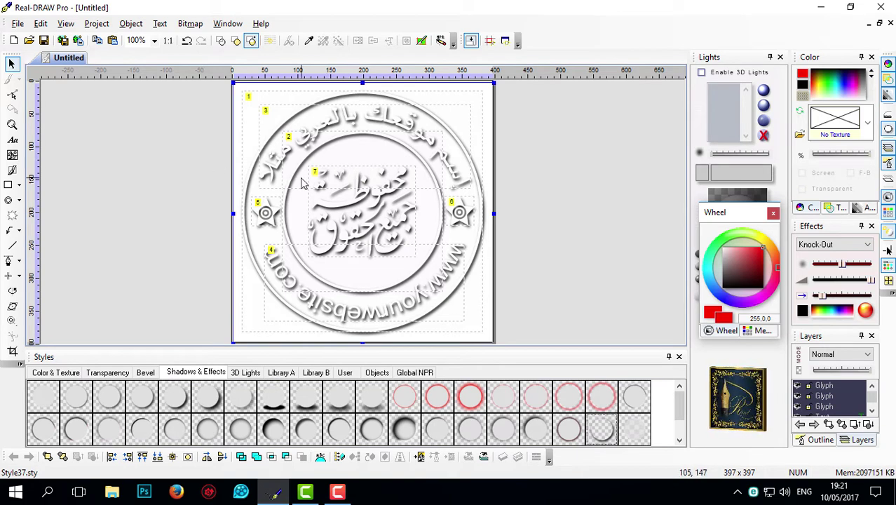
- Add the complete stamp to the object library in the Stars category and again in the User category
{"action": "right_click", "coordinate": [303, 182]}
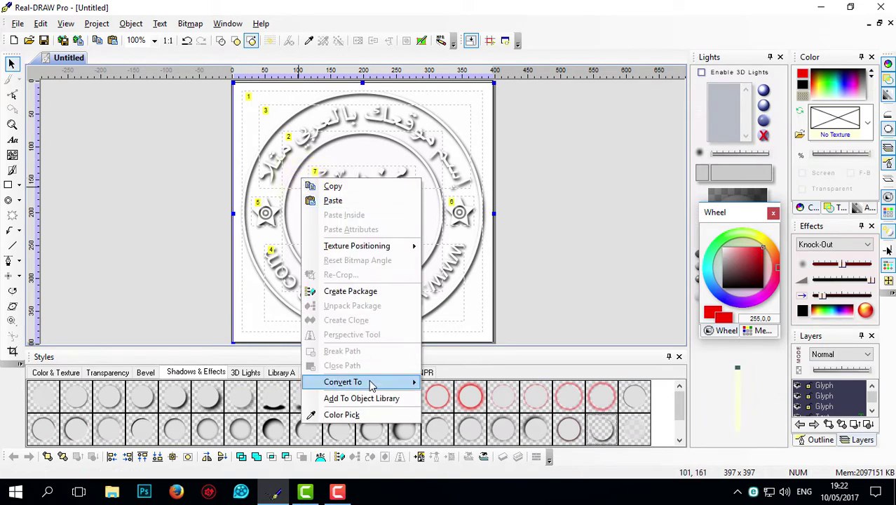
{"action": "left_click", "coordinate": [380, 405]}
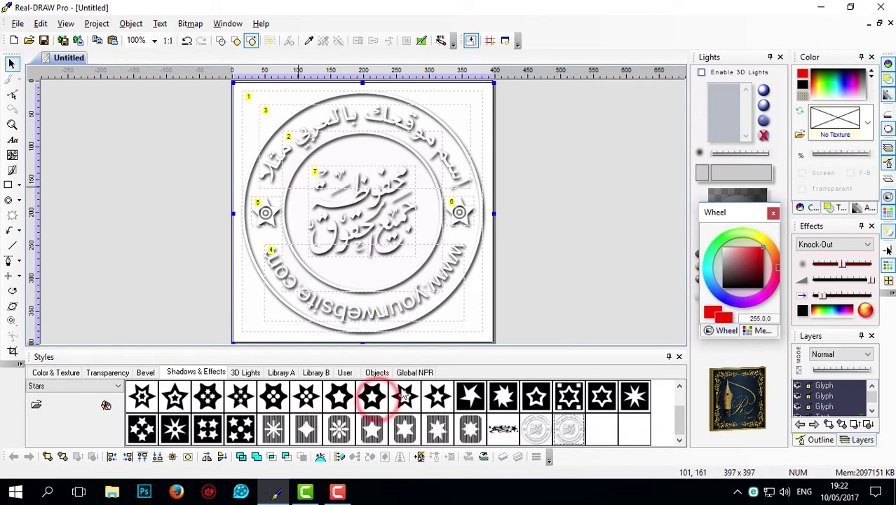
{"action": "left_click", "coordinate": [79, 386]}
{"action": "left_click", "coordinate": [69, 302]}
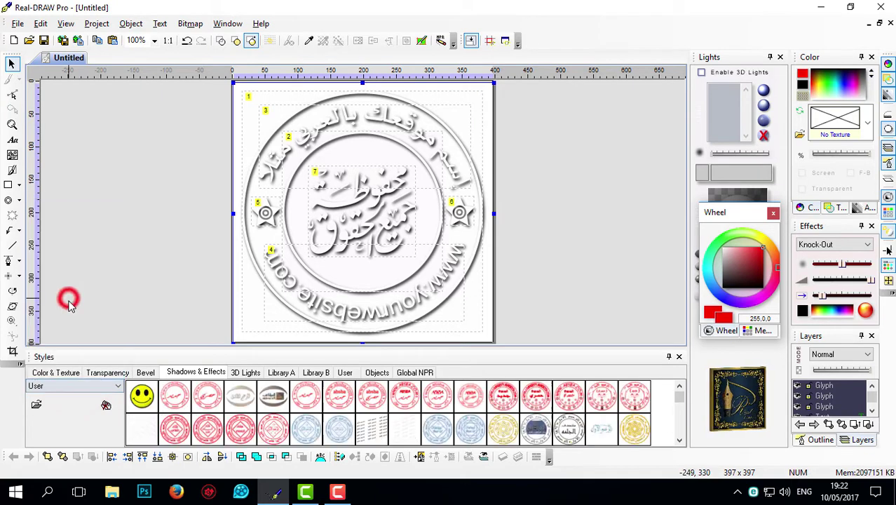
{"action": "right_click", "coordinate": [381, 209]}
{"action": "left_click", "coordinate": [440, 425]}
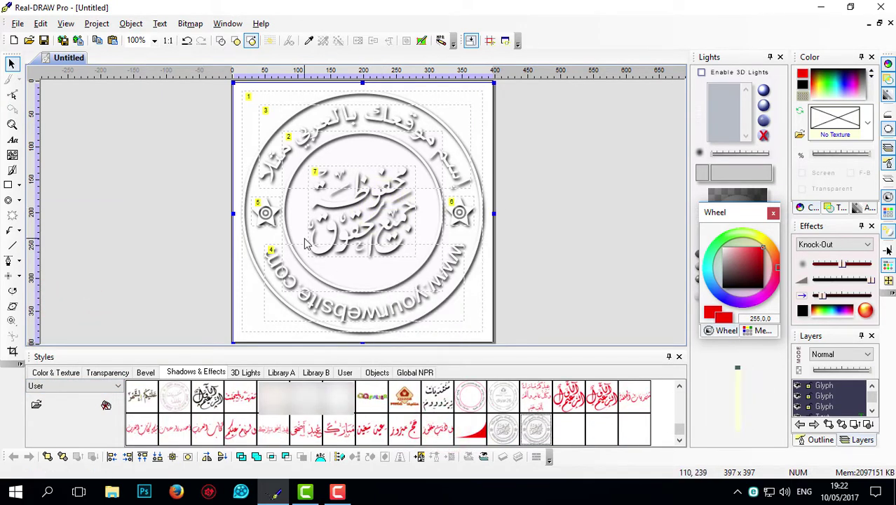
{"action": "left_click", "coordinate": [179, 175]}
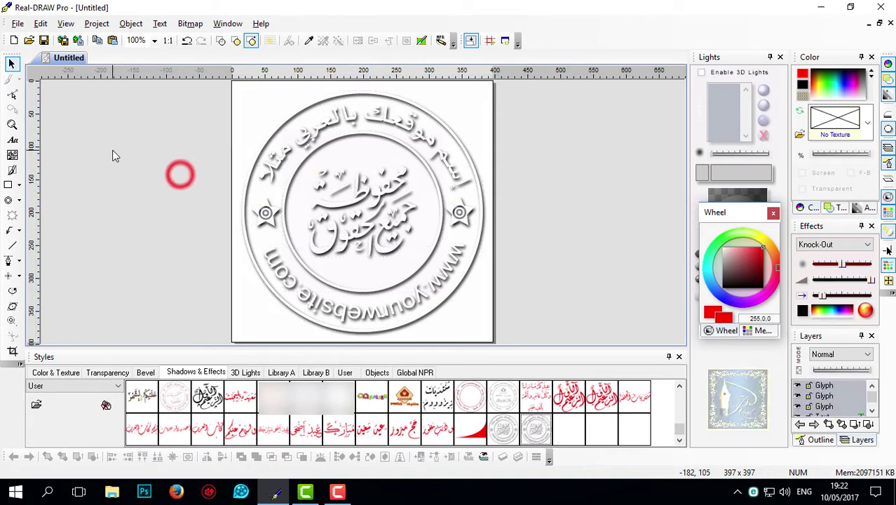
- Create a new document and load the Photoshop CC 2017 Trial screenshot 2017-01-23_21-38-09.png at 100% size
{"action": "left_click", "coordinate": [13, 40]}
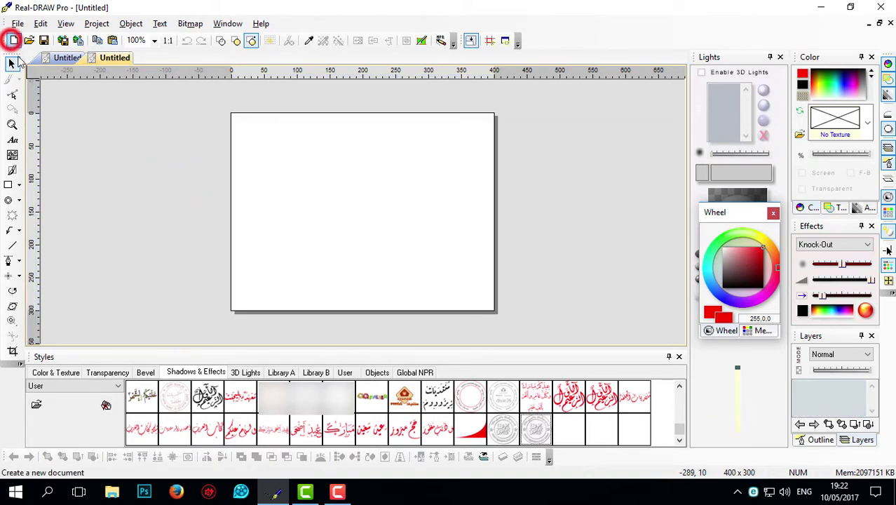
{"action": "left_click", "coordinate": [12, 155]}
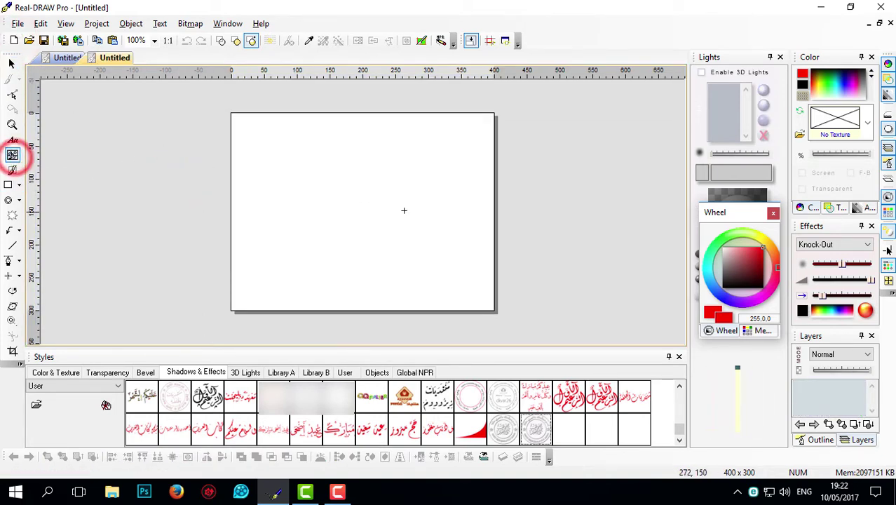
{"action": "left_click", "coordinate": [341, 198]}
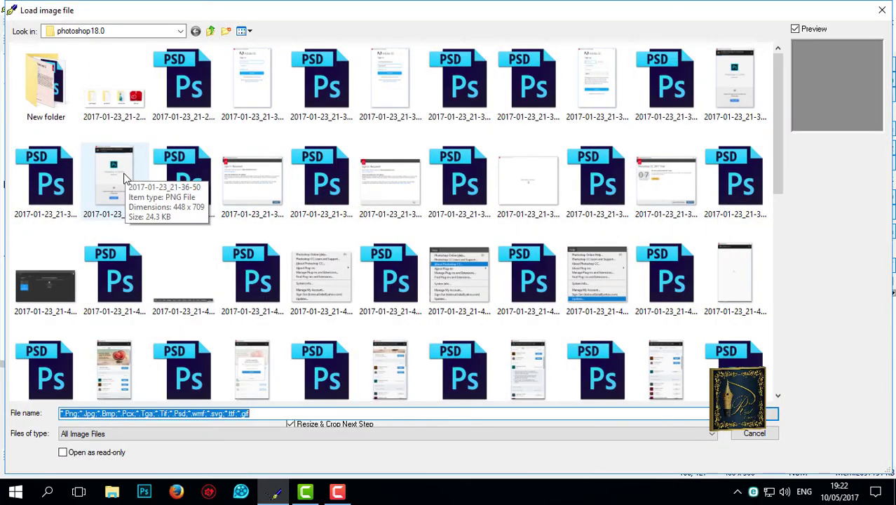
{"action": "left_click", "coordinate": [661, 187]}
{"action": "double_click", "coordinate": [659, 186]}
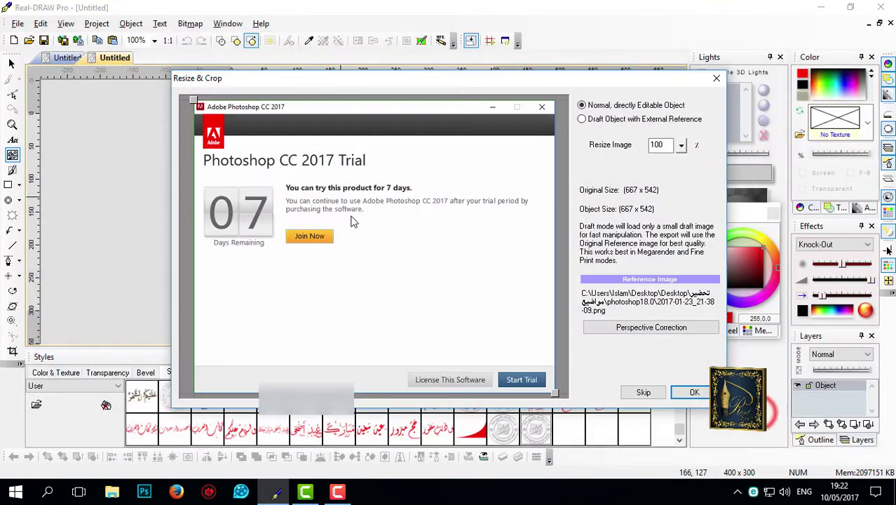
{"action": "left_click", "coordinate": [693, 393]}
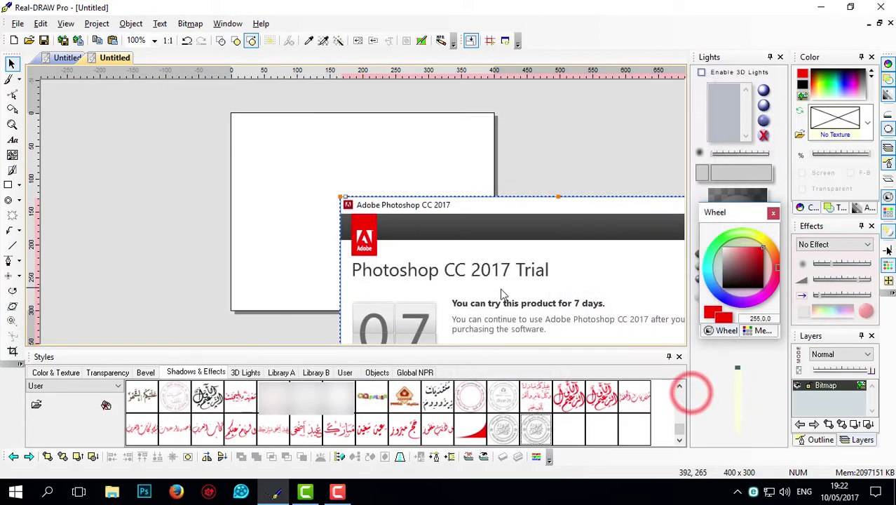
- Move the loaded screenshot over the page and fit the canvas to it
{"action": "left_click", "coordinate": [500, 286]}
{"action": "left_click", "coordinate": [96, 23]}
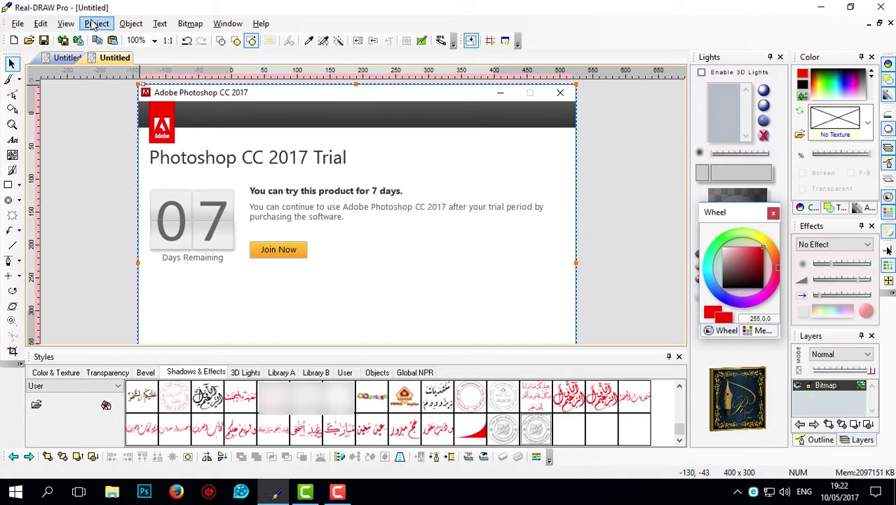
{"action": "left_click", "coordinate": [116, 57]}
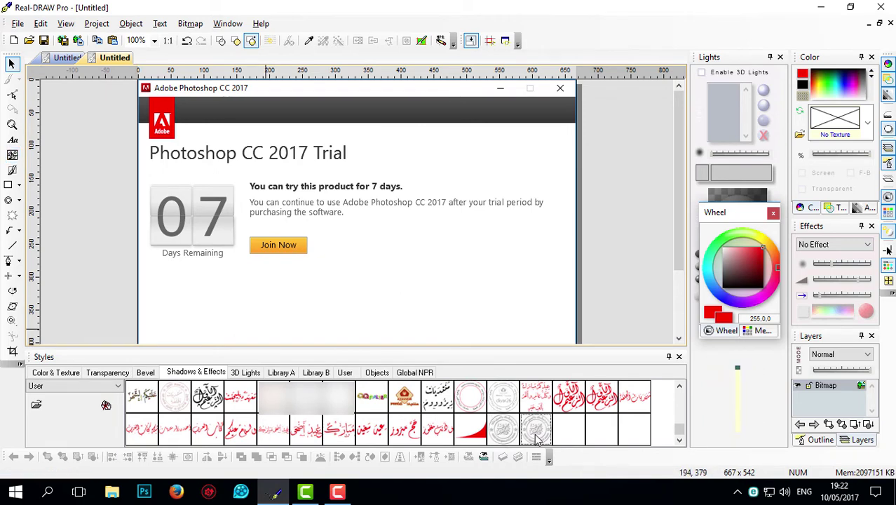
- Place the saved stamp from the User objects on the screenshot, shrunk to about 235 px, in the blank area below the text's right end
{"action": "left_click_drag", "start_coordinate": [537, 438], "coordinate": [434, 291]}
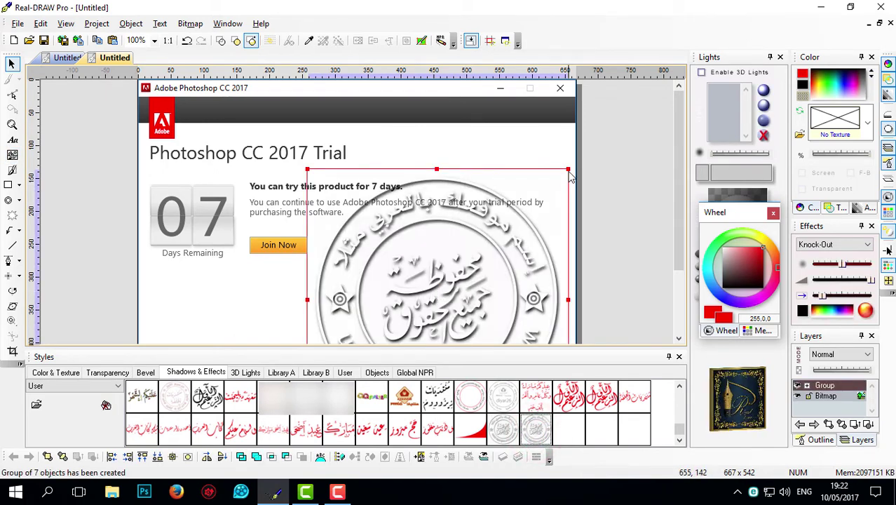
{"action": "left_click_drag", "start_coordinate": [568, 169], "coordinate": [488, 256]}
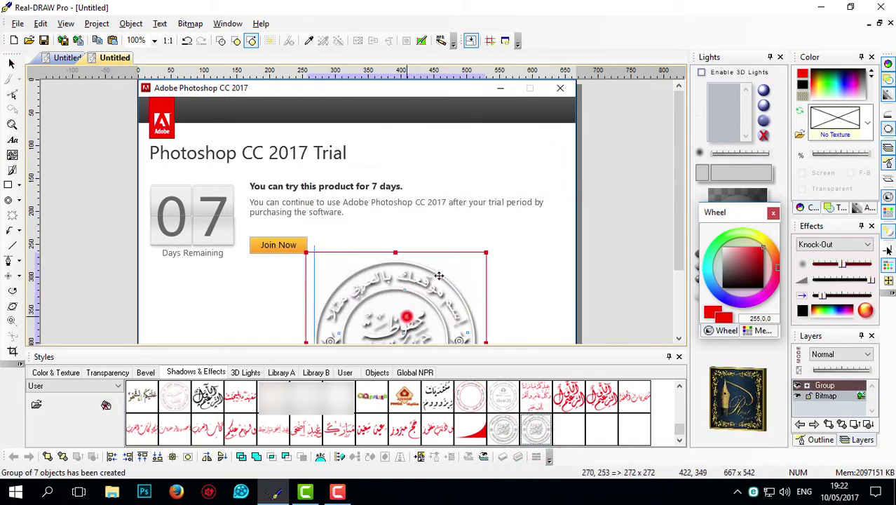
{"action": "left_click_drag", "start_coordinate": [407, 318], "coordinate": [249, 218]}
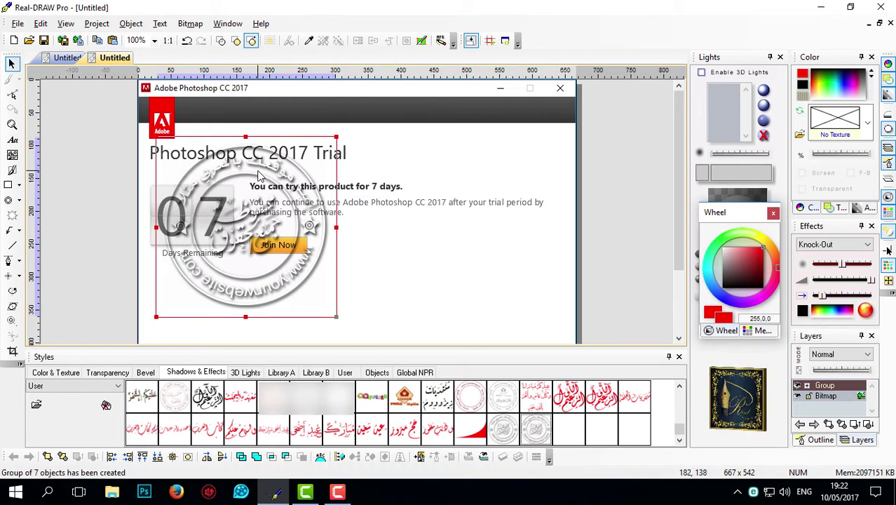
{"action": "left_click_drag", "start_coordinate": [260, 175], "coordinate": [491, 225]}
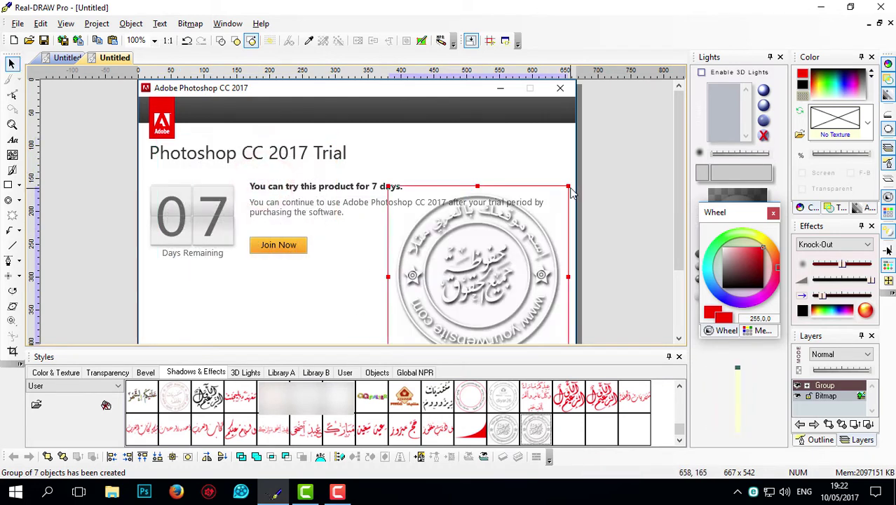
{"action": "left_click_drag", "start_coordinate": [568, 188], "coordinate": [540, 215]}
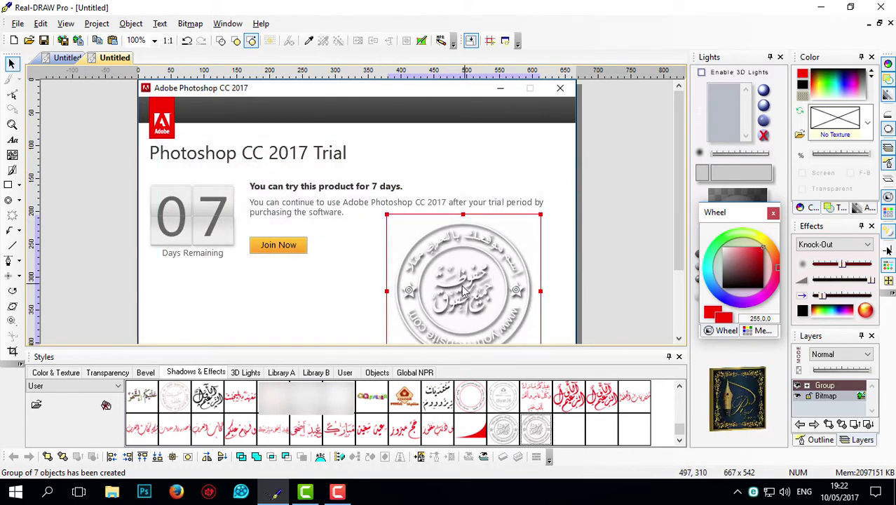
{"action": "left_click_drag", "start_coordinate": [463, 293], "coordinate": [469, 287]}
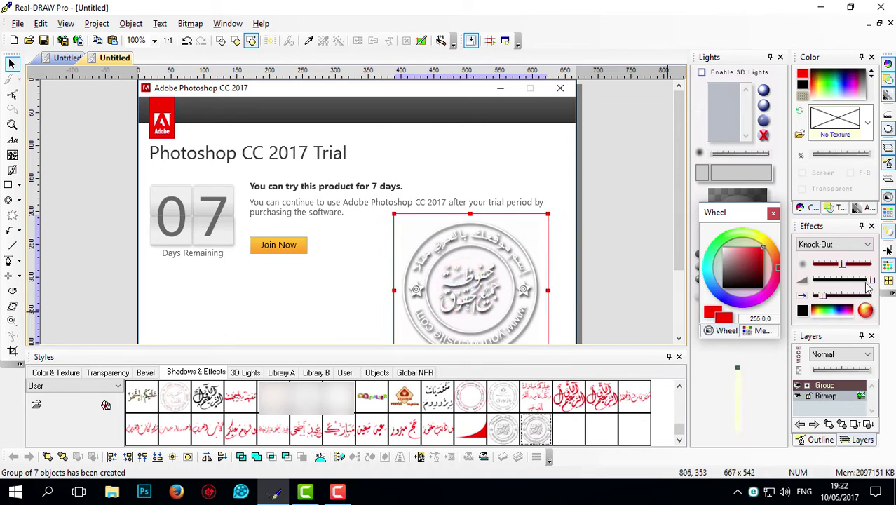
- Soften the stamp's Knock-Out effect by lowering its offset, opacity and blur, and inspect the result on the whole screenshot
{"action": "left_click_drag", "start_coordinate": [822, 298], "coordinate": [819, 298]}
{"action": "mouse_move", "coordinate": [868, 280]}
{"action": "left_mouse_down"}
{"action": "mouse_move", "coordinate": [855, 289]}
{"action": "mouse_move", "coordinate": [842, 279]}
{"action": "mouse_move", "coordinate": [844, 290]}
{"action": "mouse_move", "coordinate": [834, 264]}
{"action": "mouse_move", "coordinate": [844, 279]}
{"action": "mouse_move", "coordinate": [861, 282]}
{"action": "left_mouse_up"}
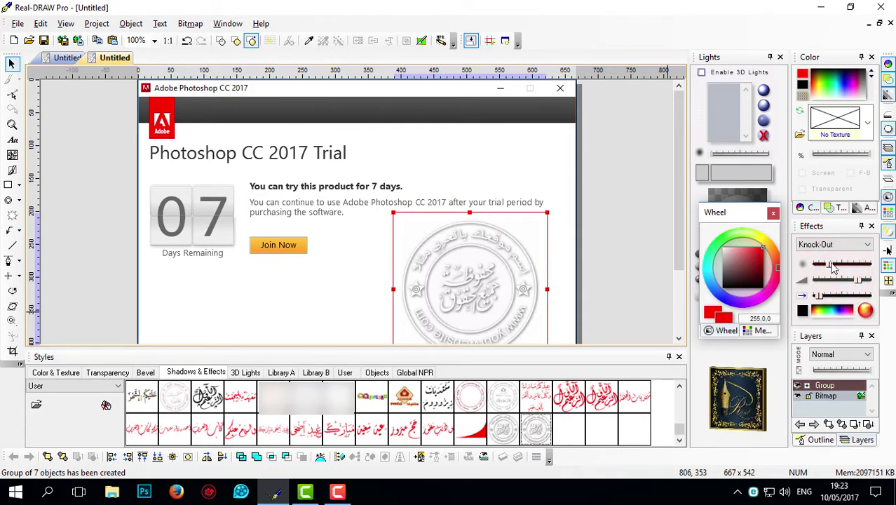
{"action": "left_click_drag", "start_coordinate": [828, 270], "coordinate": [825, 265]}
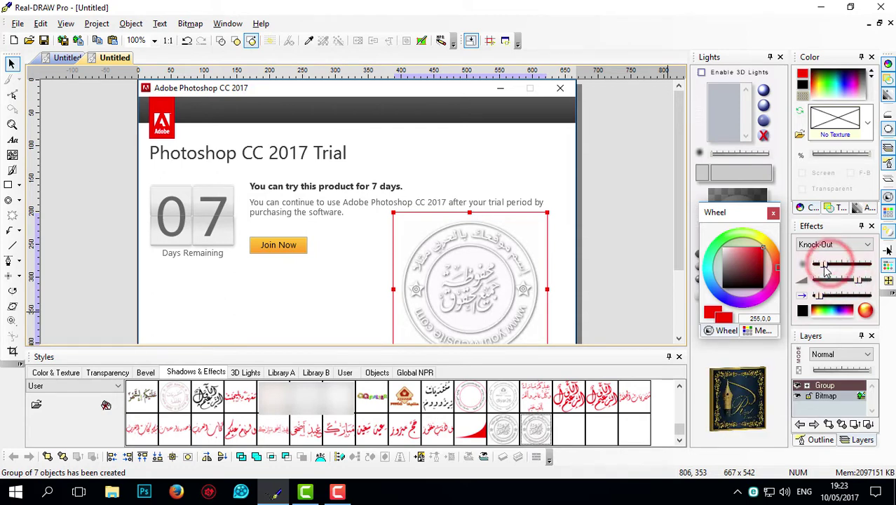
{"action": "left_click", "coordinate": [600, 230]}
{"action": "scroll", "coordinate": [600, 234], "scroll_direction": "down", "scroll_amount": 1}
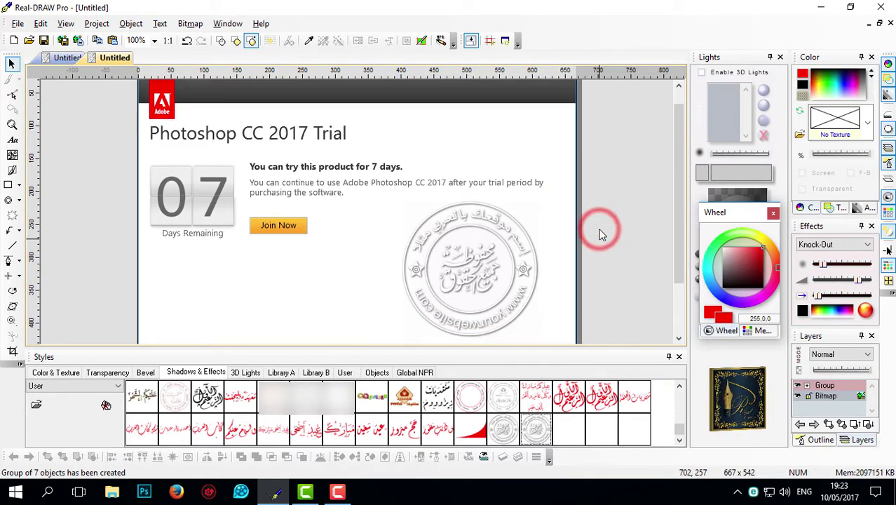
{"action": "scroll", "coordinate": [600, 234], "scroll_direction": "down", "scroll_amount": 3}
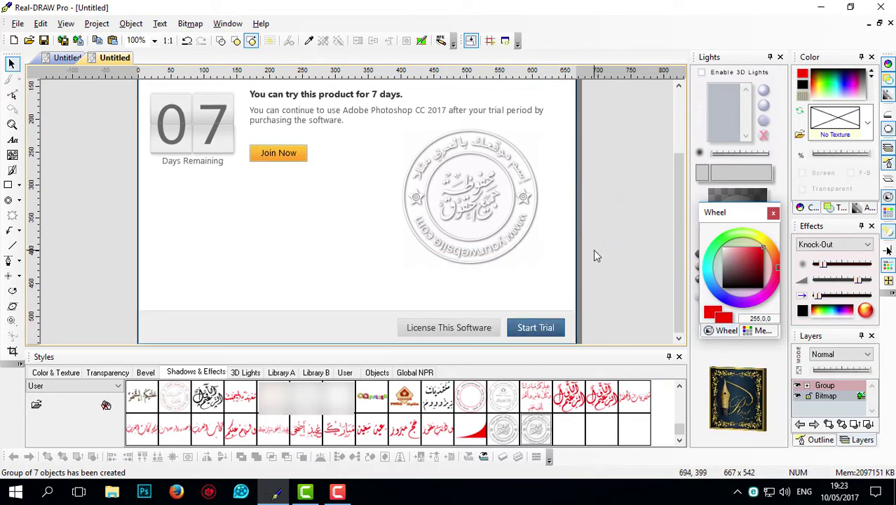
- Place the black-outlined rectangular speech bubble from the Balloons objects on the screenshot, enlarge it to about 250 px wide and move it beside the stamp
{"action": "left_click", "coordinate": [377, 378]}
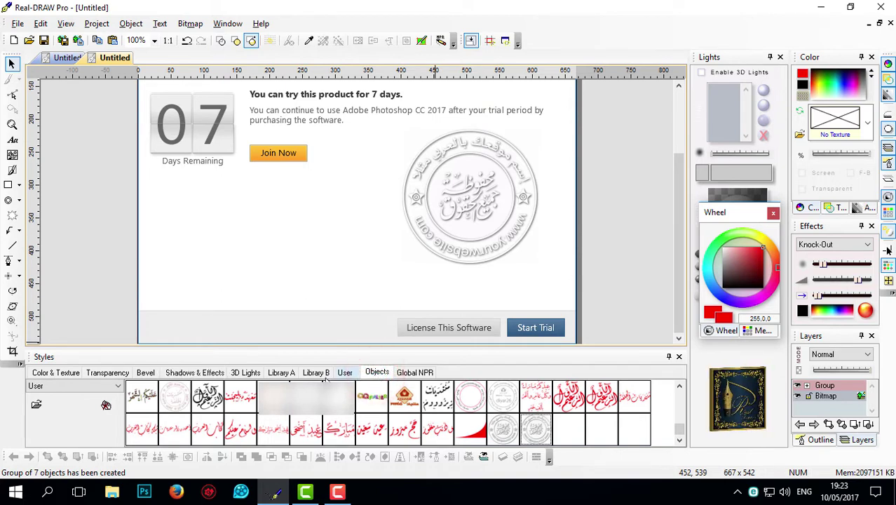
{"action": "left_click", "coordinate": [90, 390]}
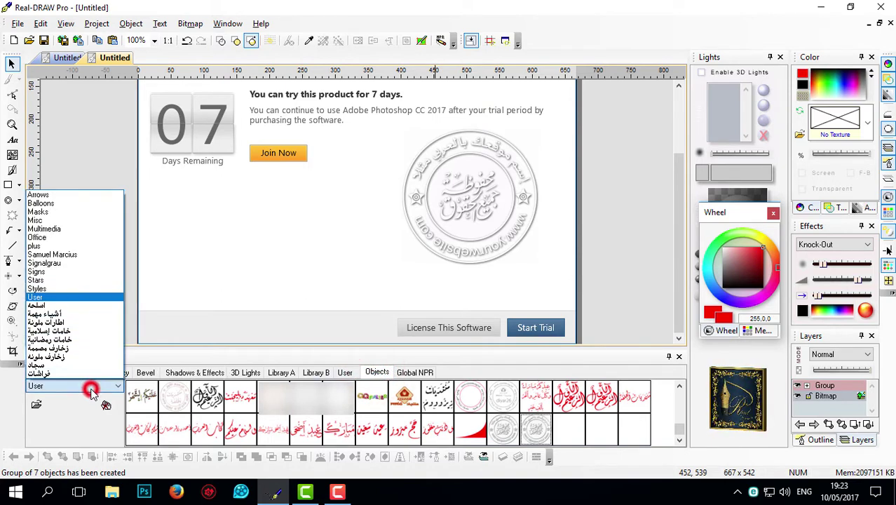
{"action": "left_click", "coordinate": [88, 195]}
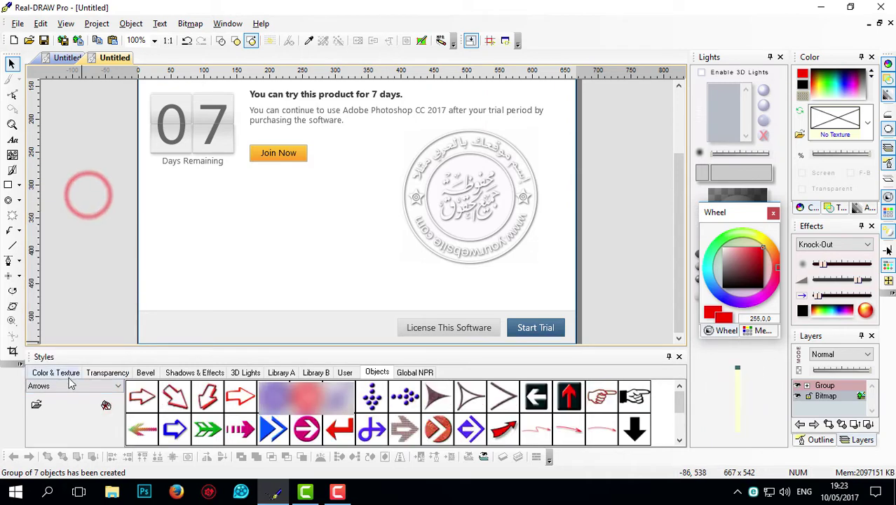
{"action": "left_click", "coordinate": [70, 385]}
{"action": "left_click", "coordinate": [70, 204]}
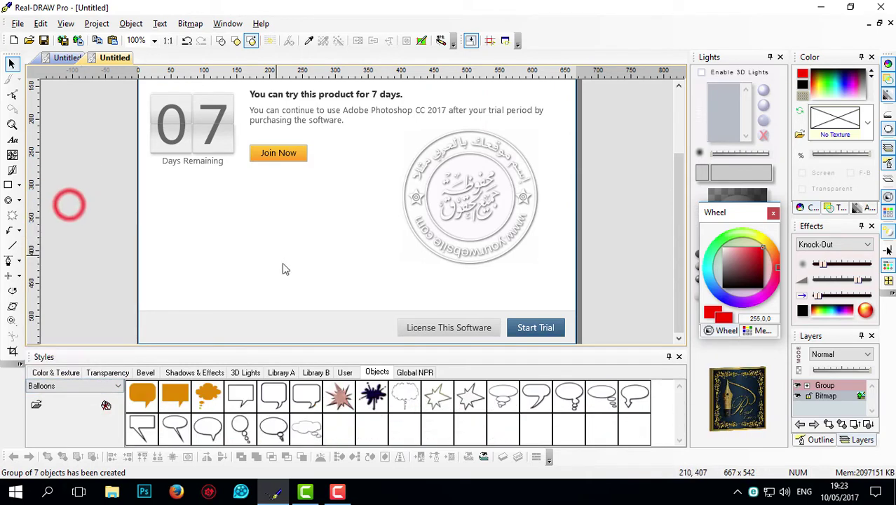
{"action": "left_click", "coordinate": [237, 226]}
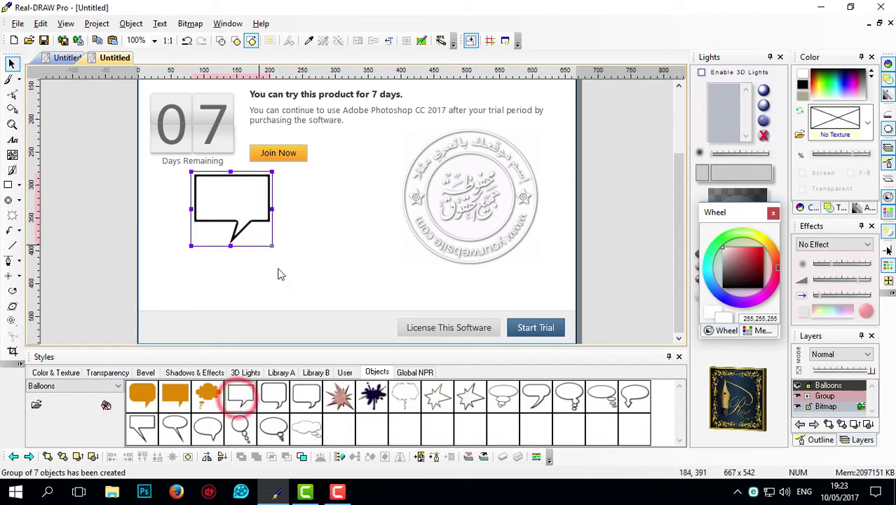
{"action": "left_click_drag", "start_coordinate": [272, 244], "coordinate": [355, 322]}
{"action": "left_click_drag", "start_coordinate": [323, 260], "coordinate": [383, 229]}
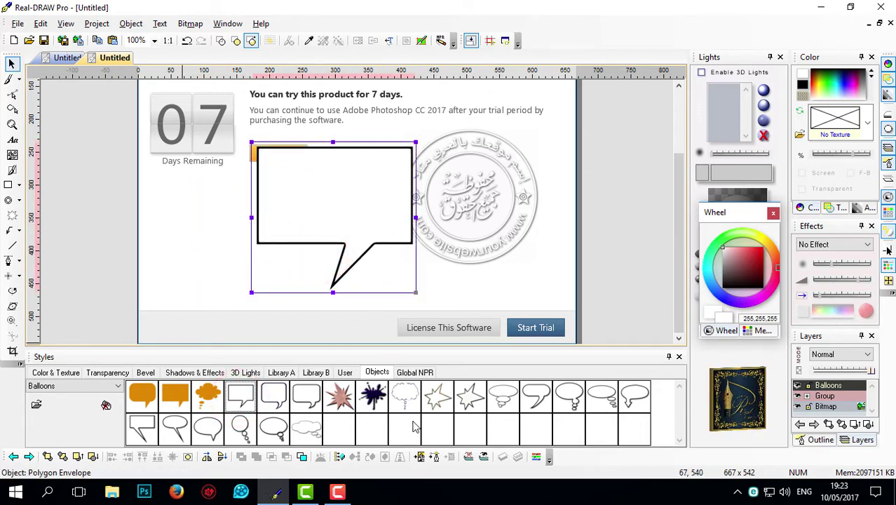
- Place the clicking hand with the yellow burst from the Arrows objects over the screenshot's Start Trial button
{"action": "left_click", "coordinate": [79, 385]}
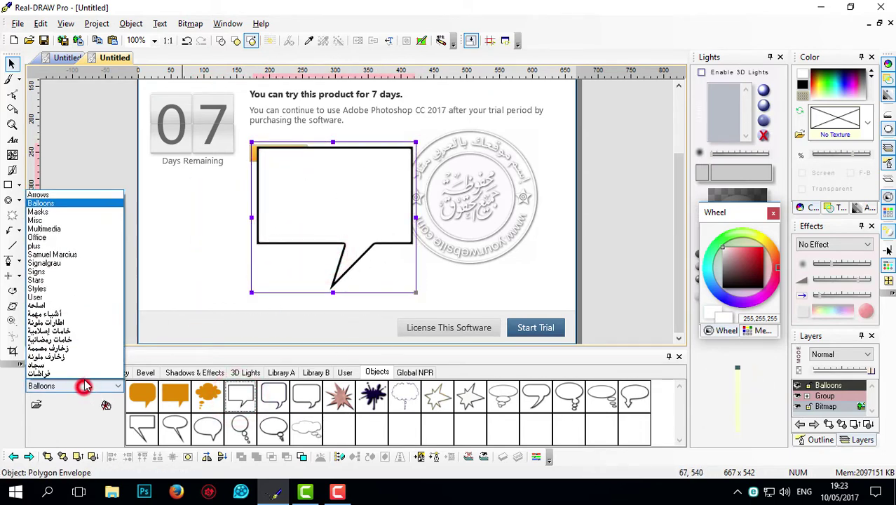
{"action": "left_click", "coordinate": [59, 197]}
{"action": "left_click", "coordinate": [679, 440]}
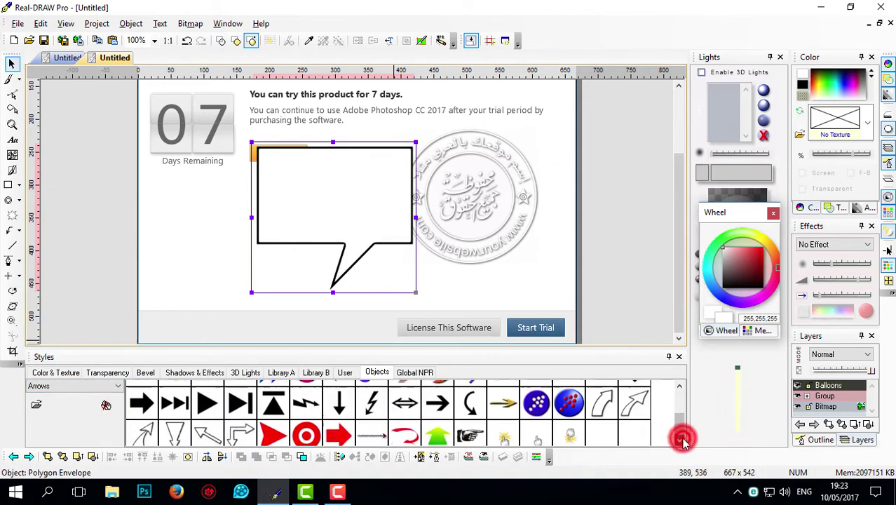
{"action": "left_click_drag", "start_coordinate": [505, 434], "coordinate": [559, 331]}
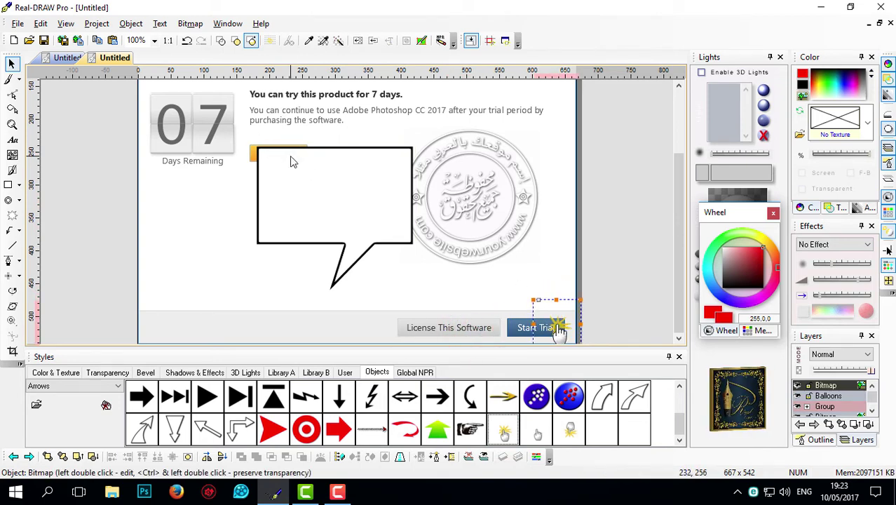
- Switch to the stamp document and save it as a project file named ختم in the photoshop18.0 folder
{"action": "left_click", "coordinate": [68, 57]}
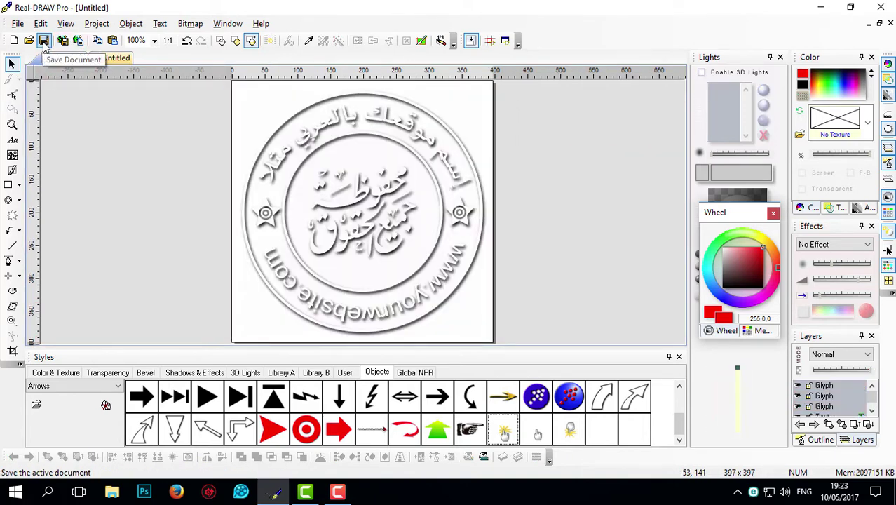
{"action": "left_click", "coordinate": [43, 42]}
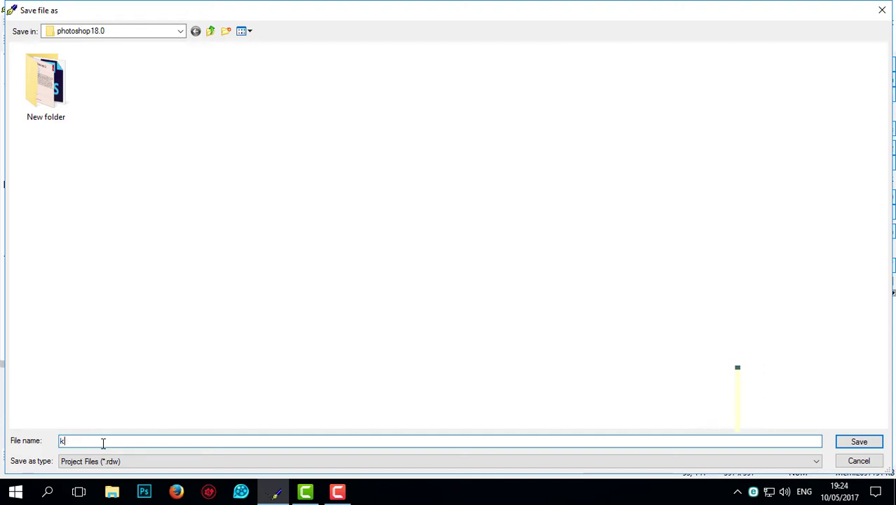
{"action": "key", "text": "BackSpace"}
{"action": "key", "text": "Return"}
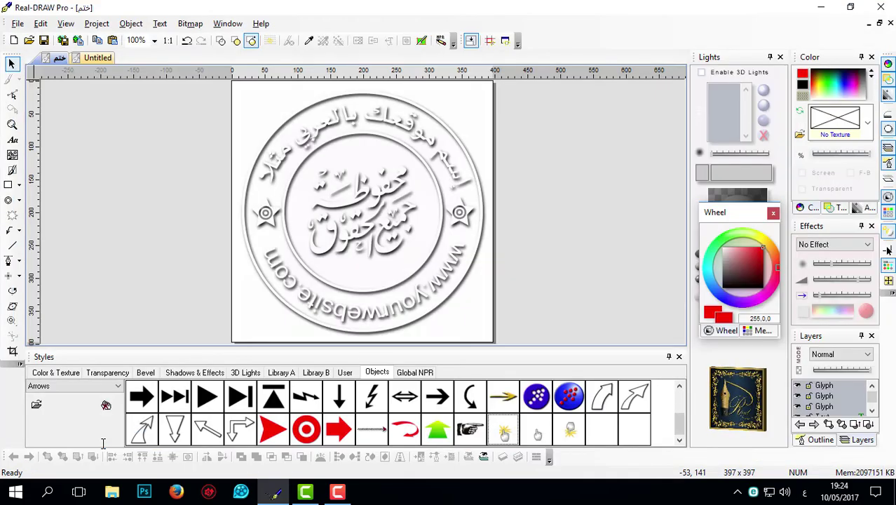
- Export the stamp in PNG transparent format to the Desktop under the file name 111
{"action": "left_click", "coordinate": [62, 41]}
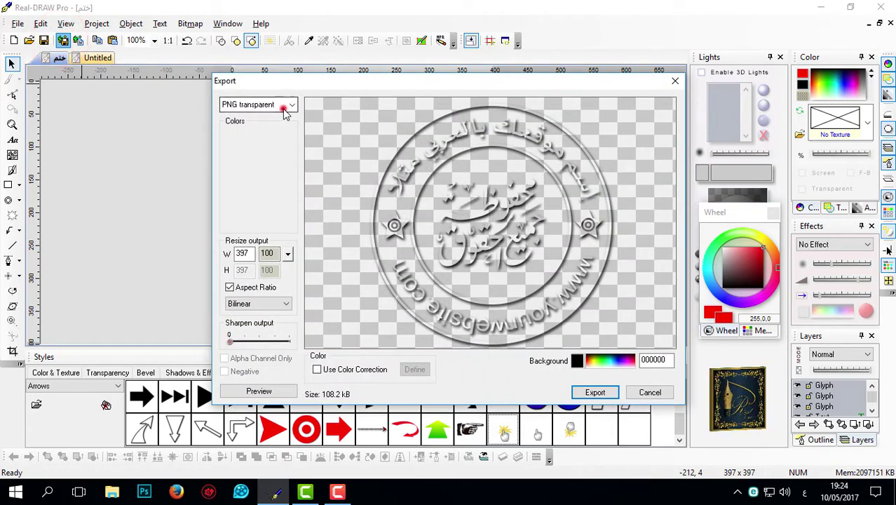
{"action": "left_click", "coordinate": [285, 110]}
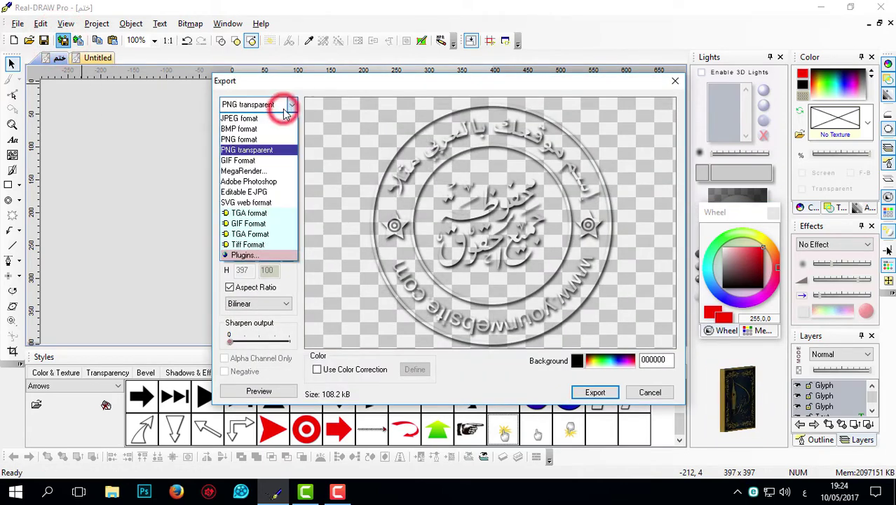
{"action": "left_click", "coordinate": [274, 151]}
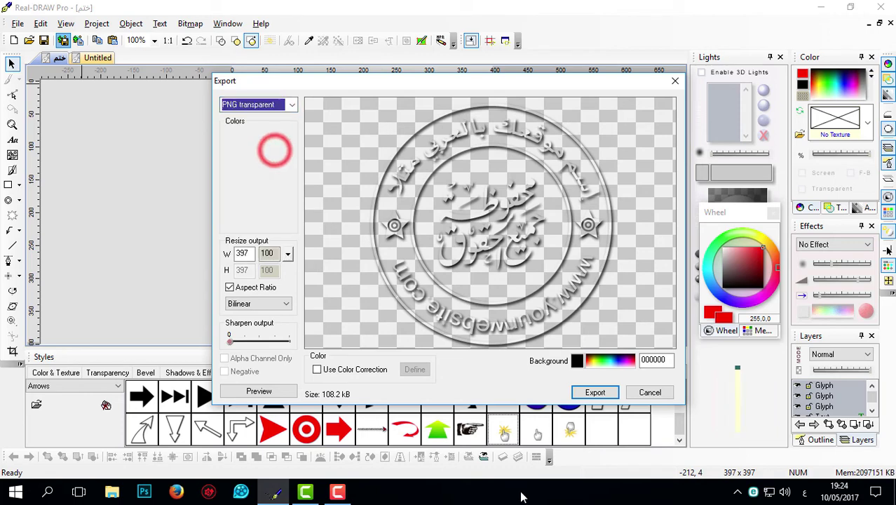
{"action": "left_click", "coordinate": [594, 393]}
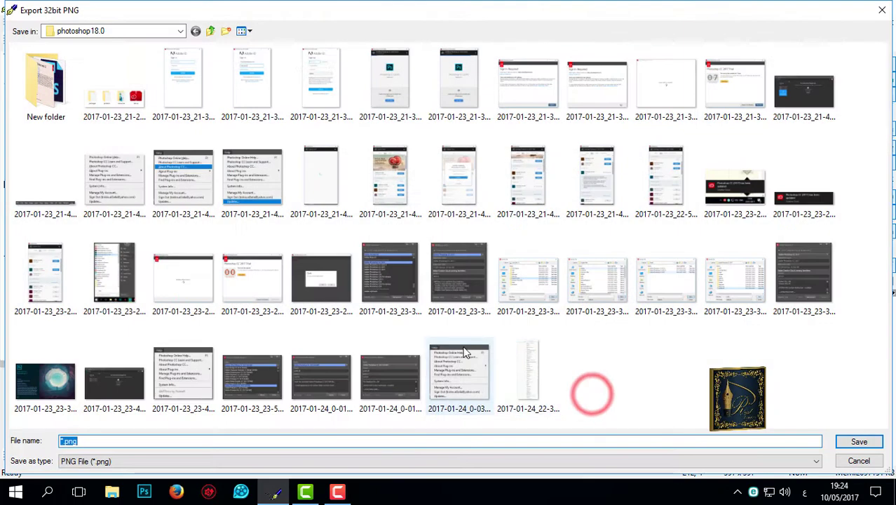
{"action": "left_click", "coordinate": [179, 32]}
{"action": "left_click", "coordinate": [87, 54]}
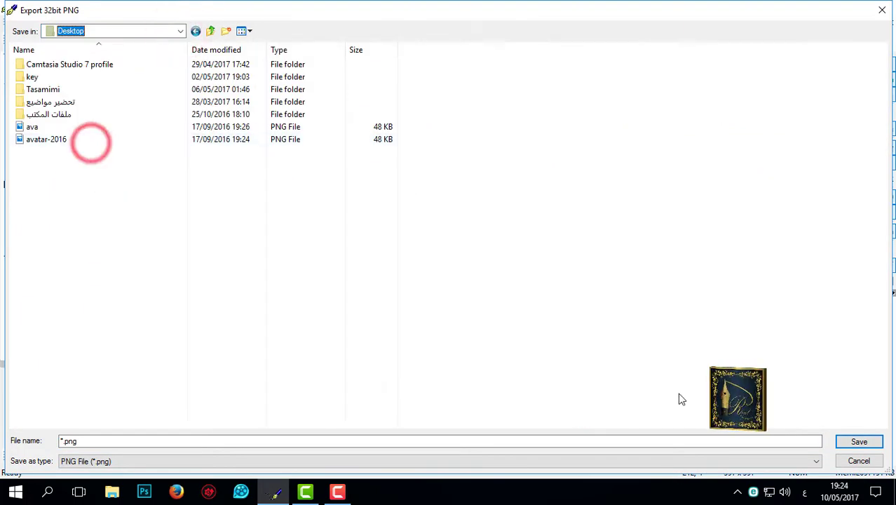
{"action": "left_click", "coordinate": [449, 442]}
{"action": "type", "text": "111"}
{"action": "key", "text": "Return"}
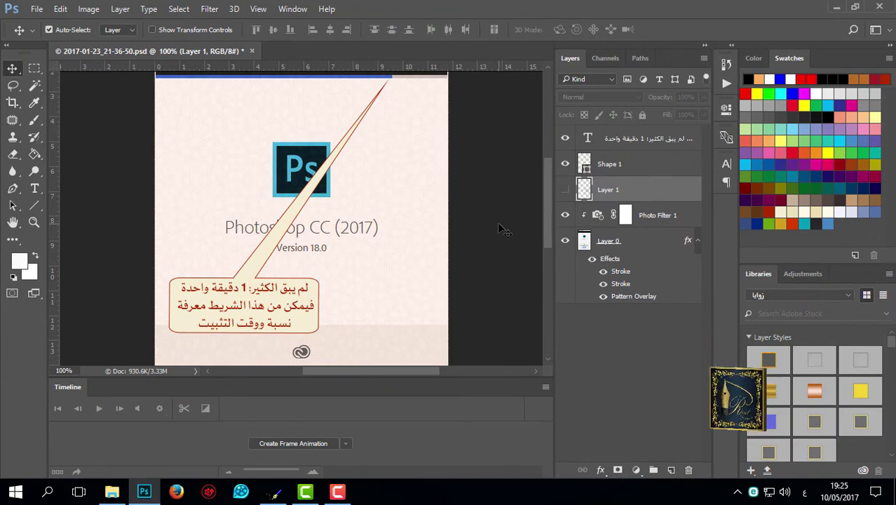
- Minimize the Photoshop window to uncover the photoshop18.0 folder
{"action": "left_click", "coordinate": [839, 8]}
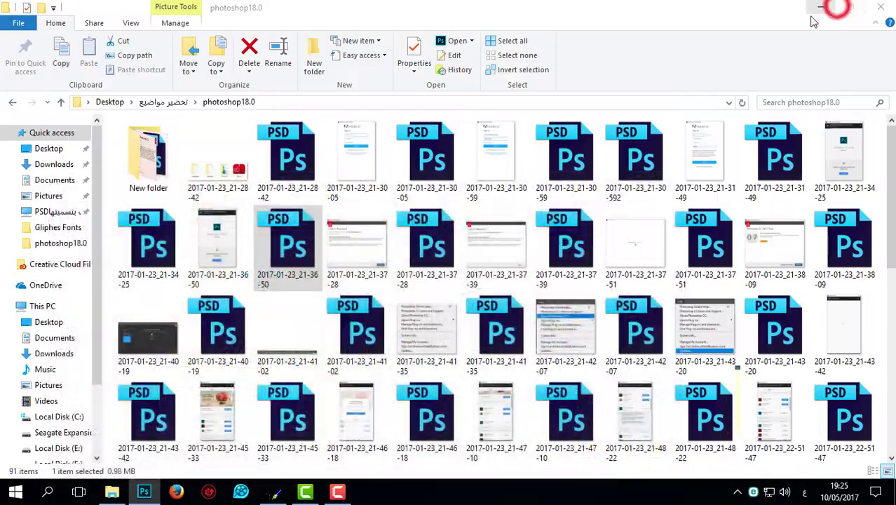